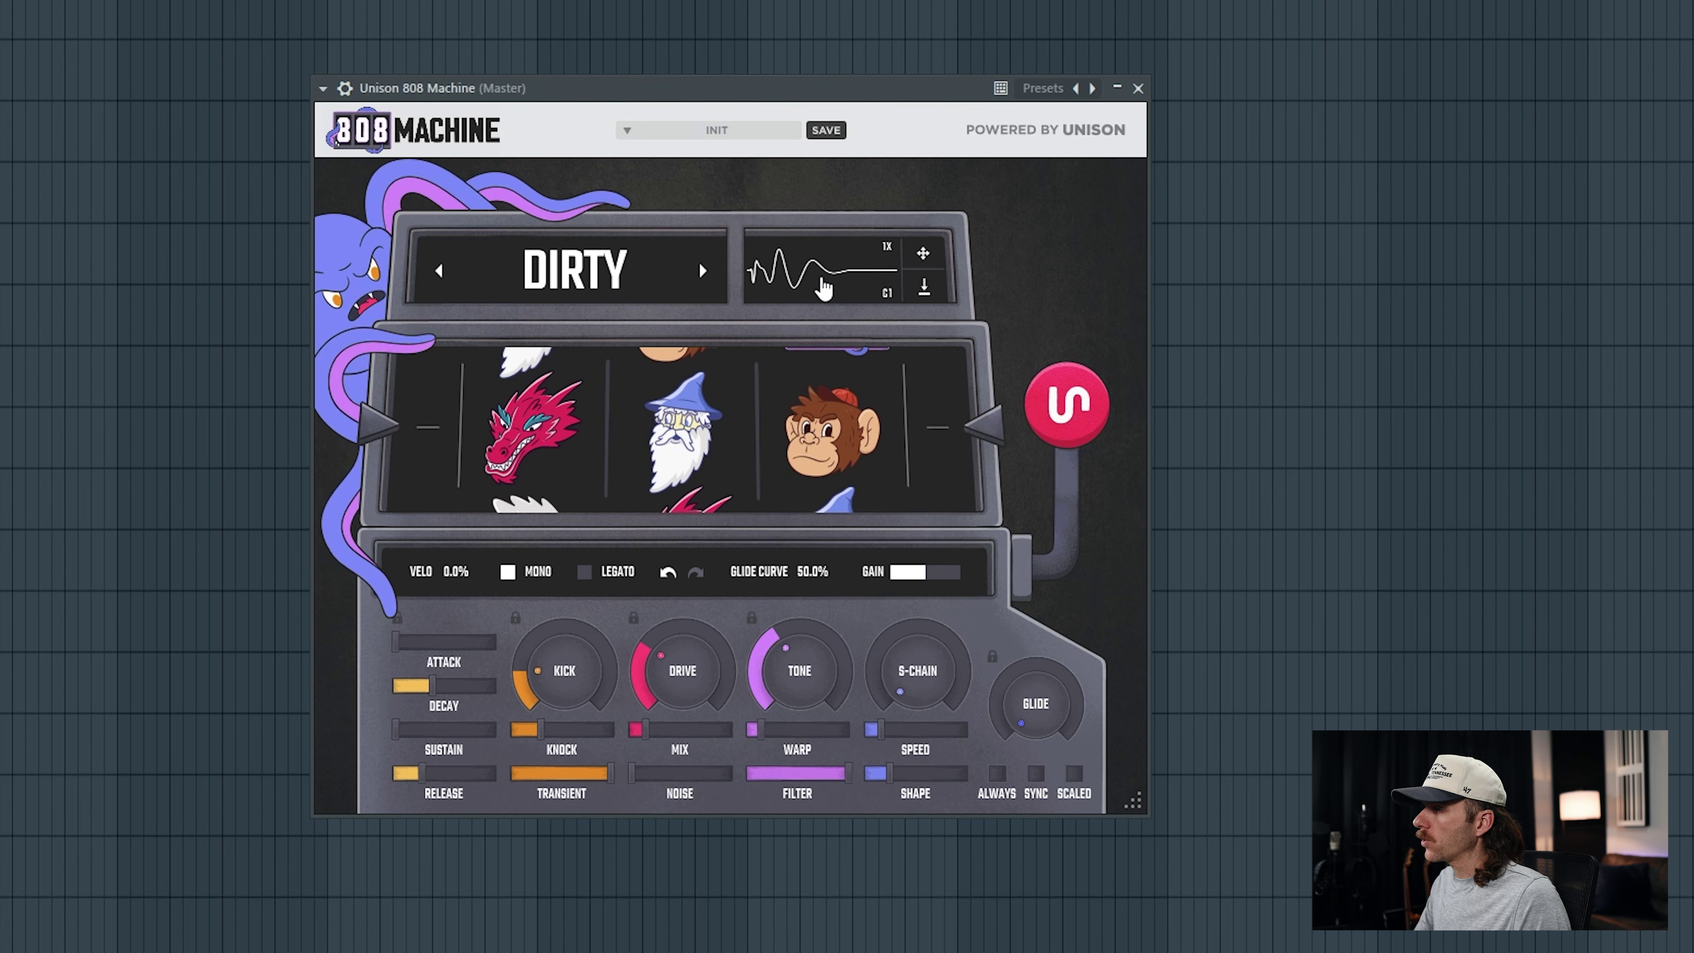
# Preview the initial Dirty 808, and generate a random new 808 in the same style
pyautogui.click(822, 281)
pyautogui.click(822, 281)
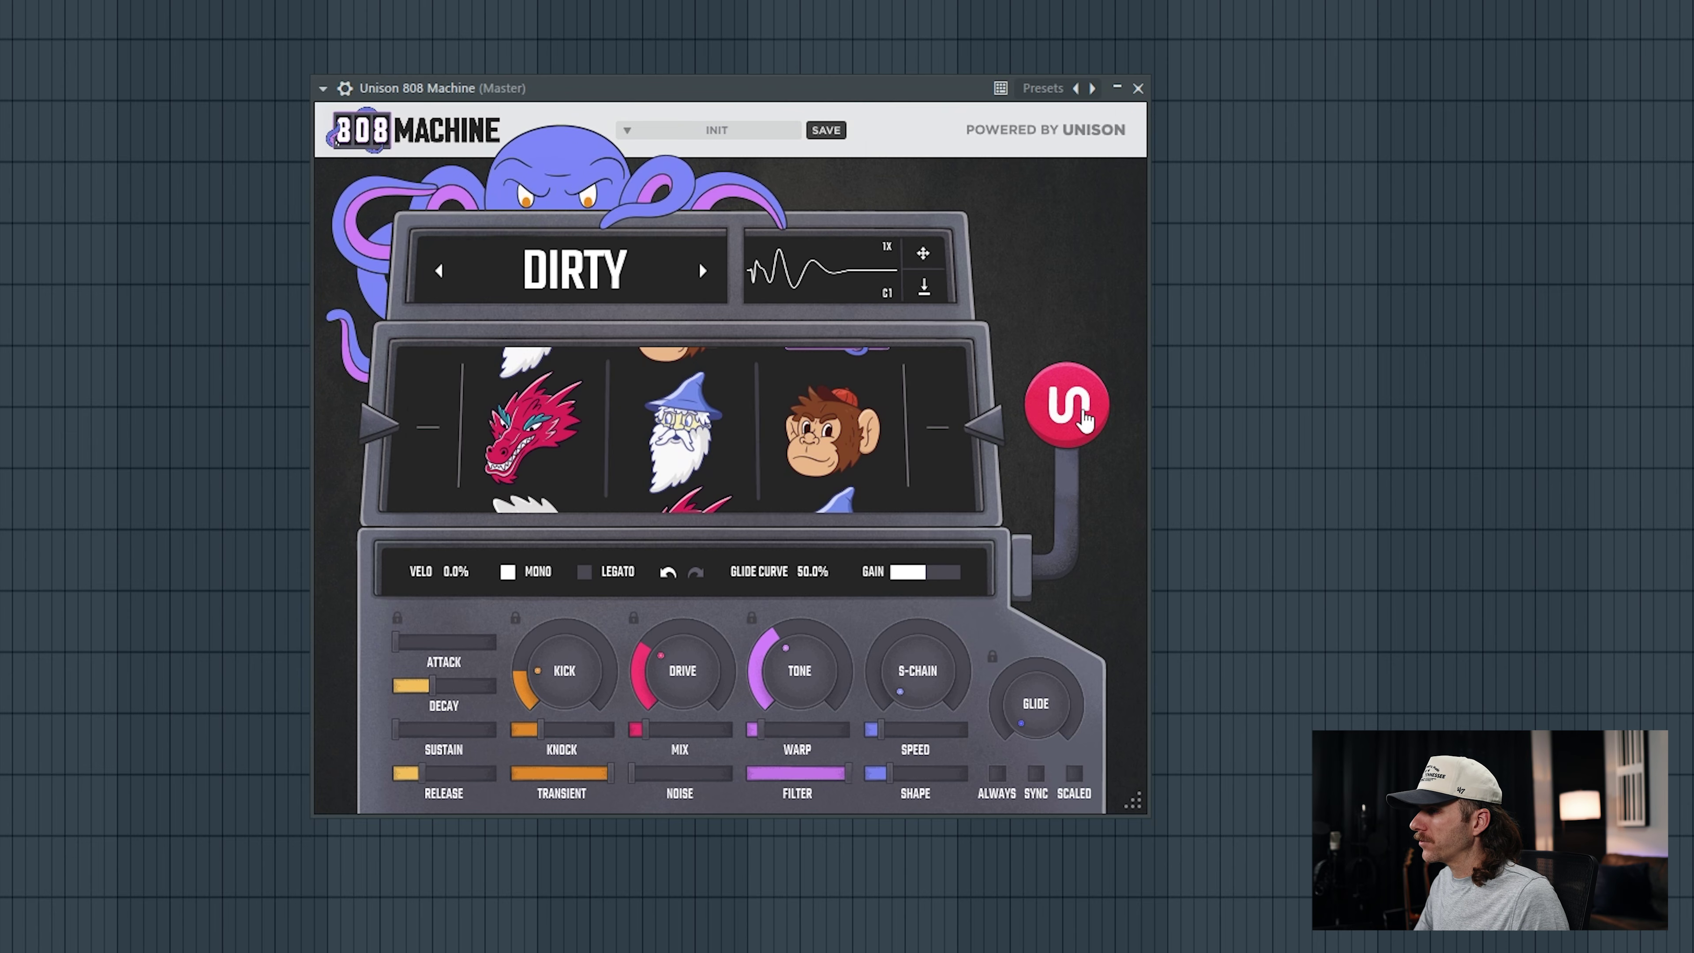
pyautogui.click(1062, 402)
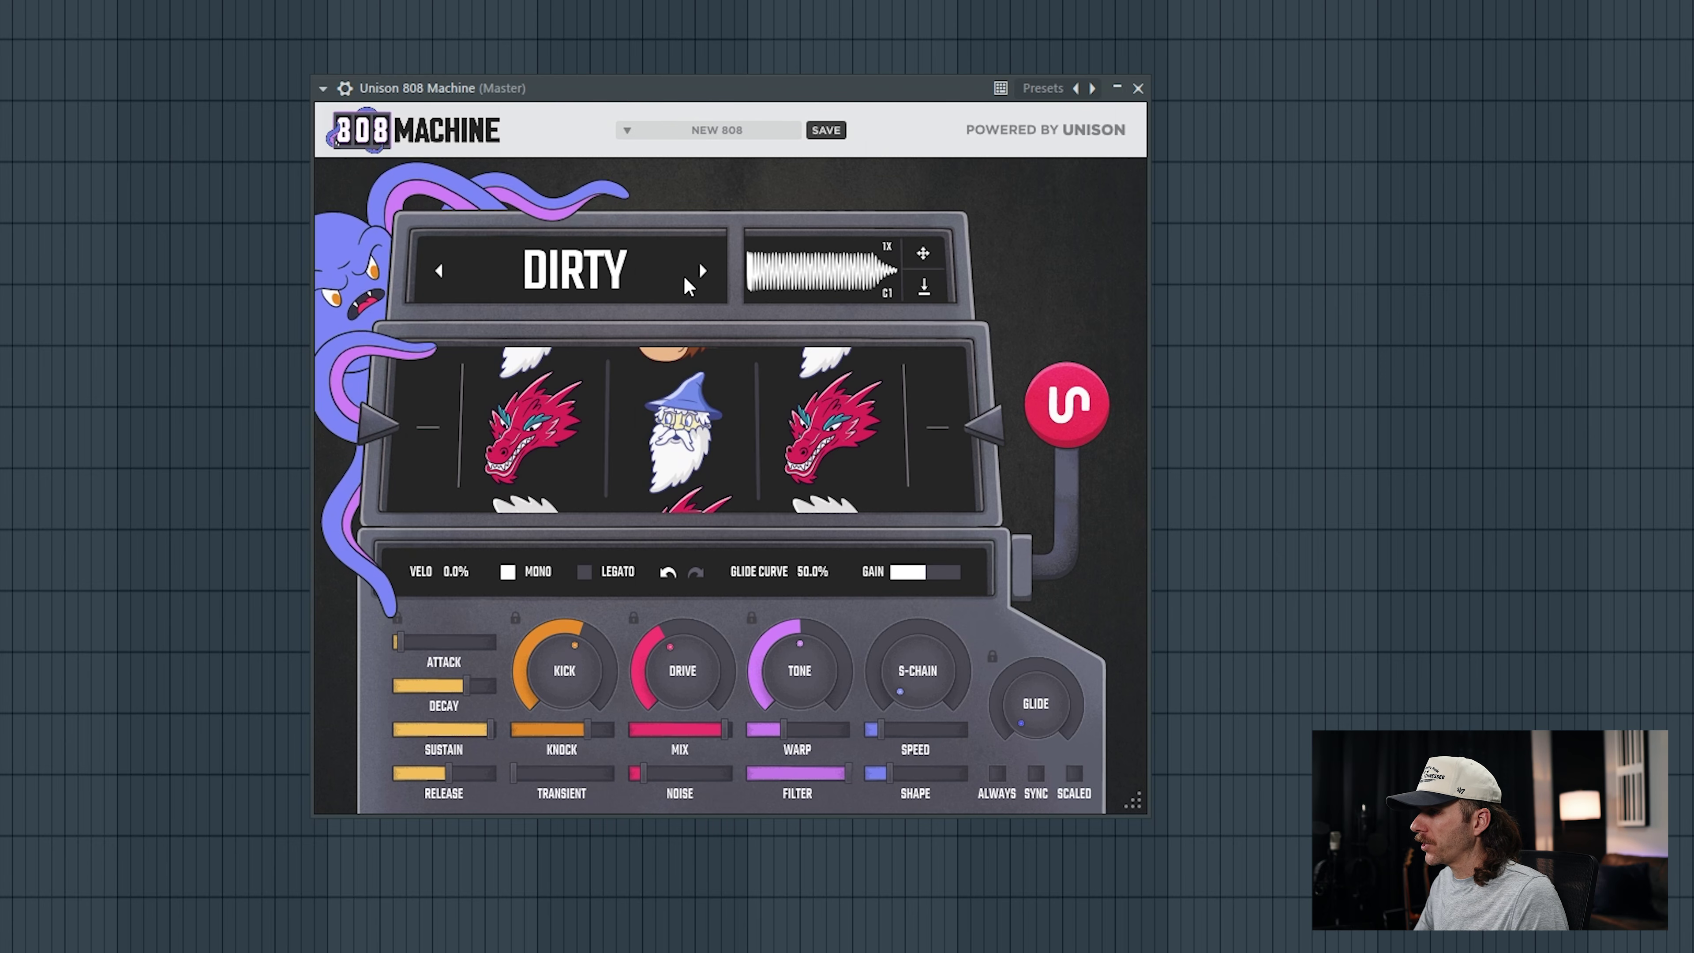
# Cycle through the 808 style categories back to Dirty and generate another random 808
pyautogui.click(702, 272)
pyautogui.click(703, 274)
pyautogui.click(703, 276)
pyautogui.click(703, 276)
pyautogui.click(703, 274)
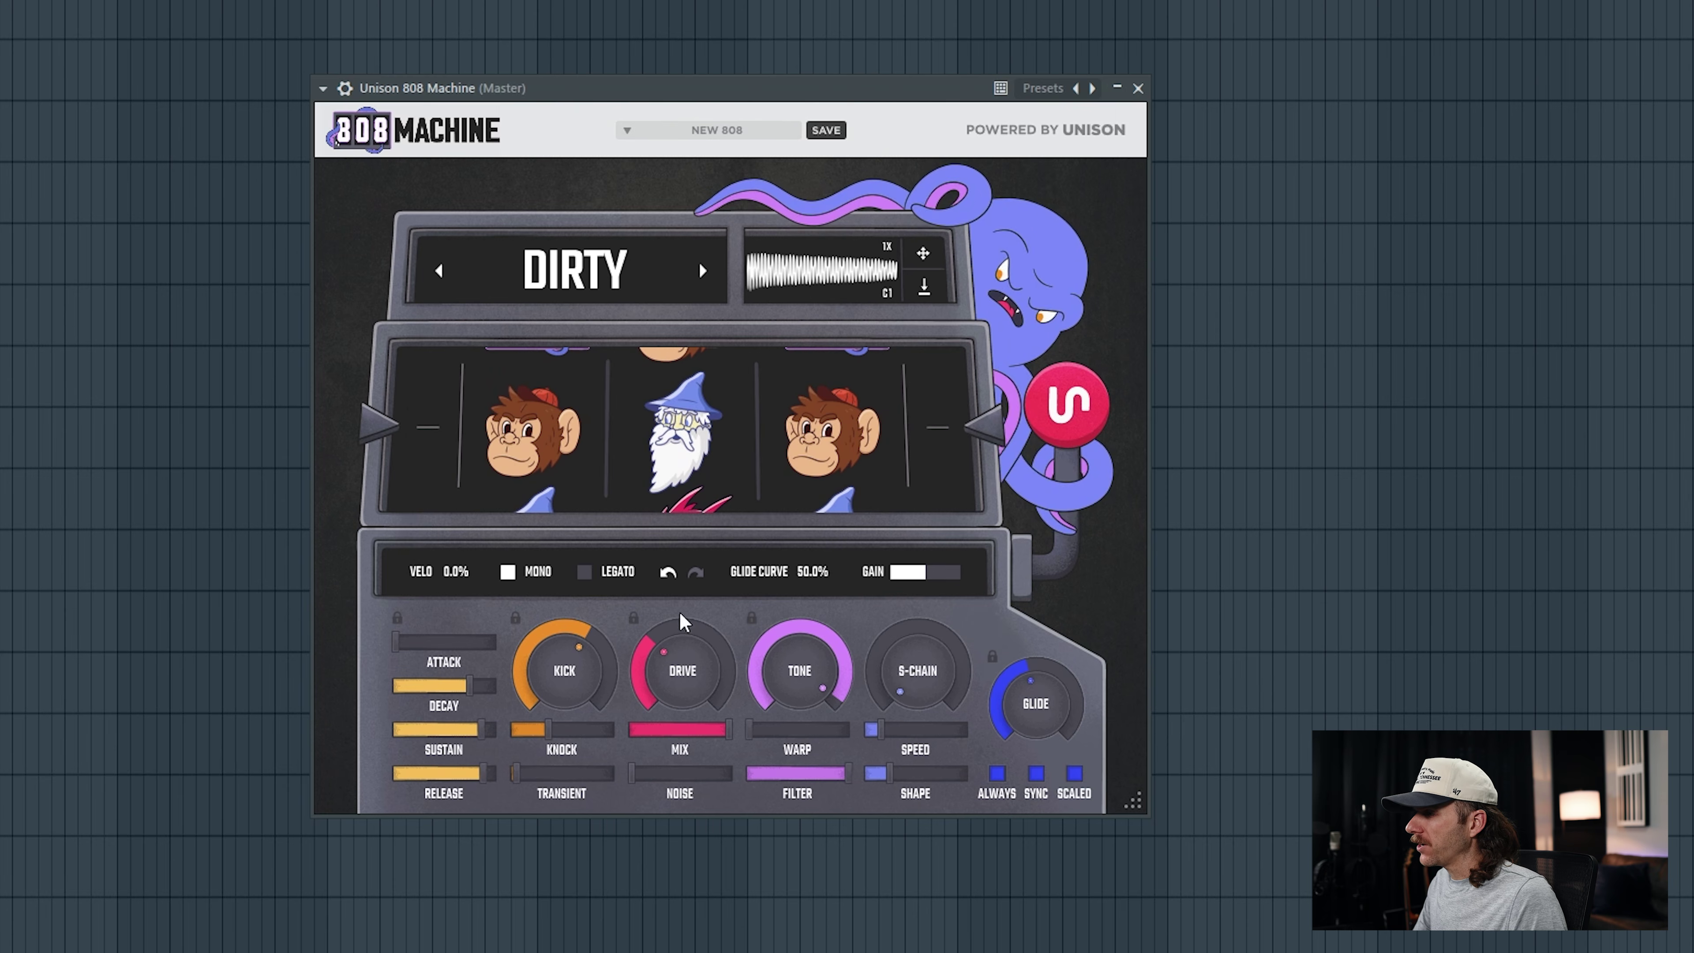
# Test the kick at maximum, set it to 38.8%, and raise the knock and transient to around half
pyautogui.moveTo(527, 660)
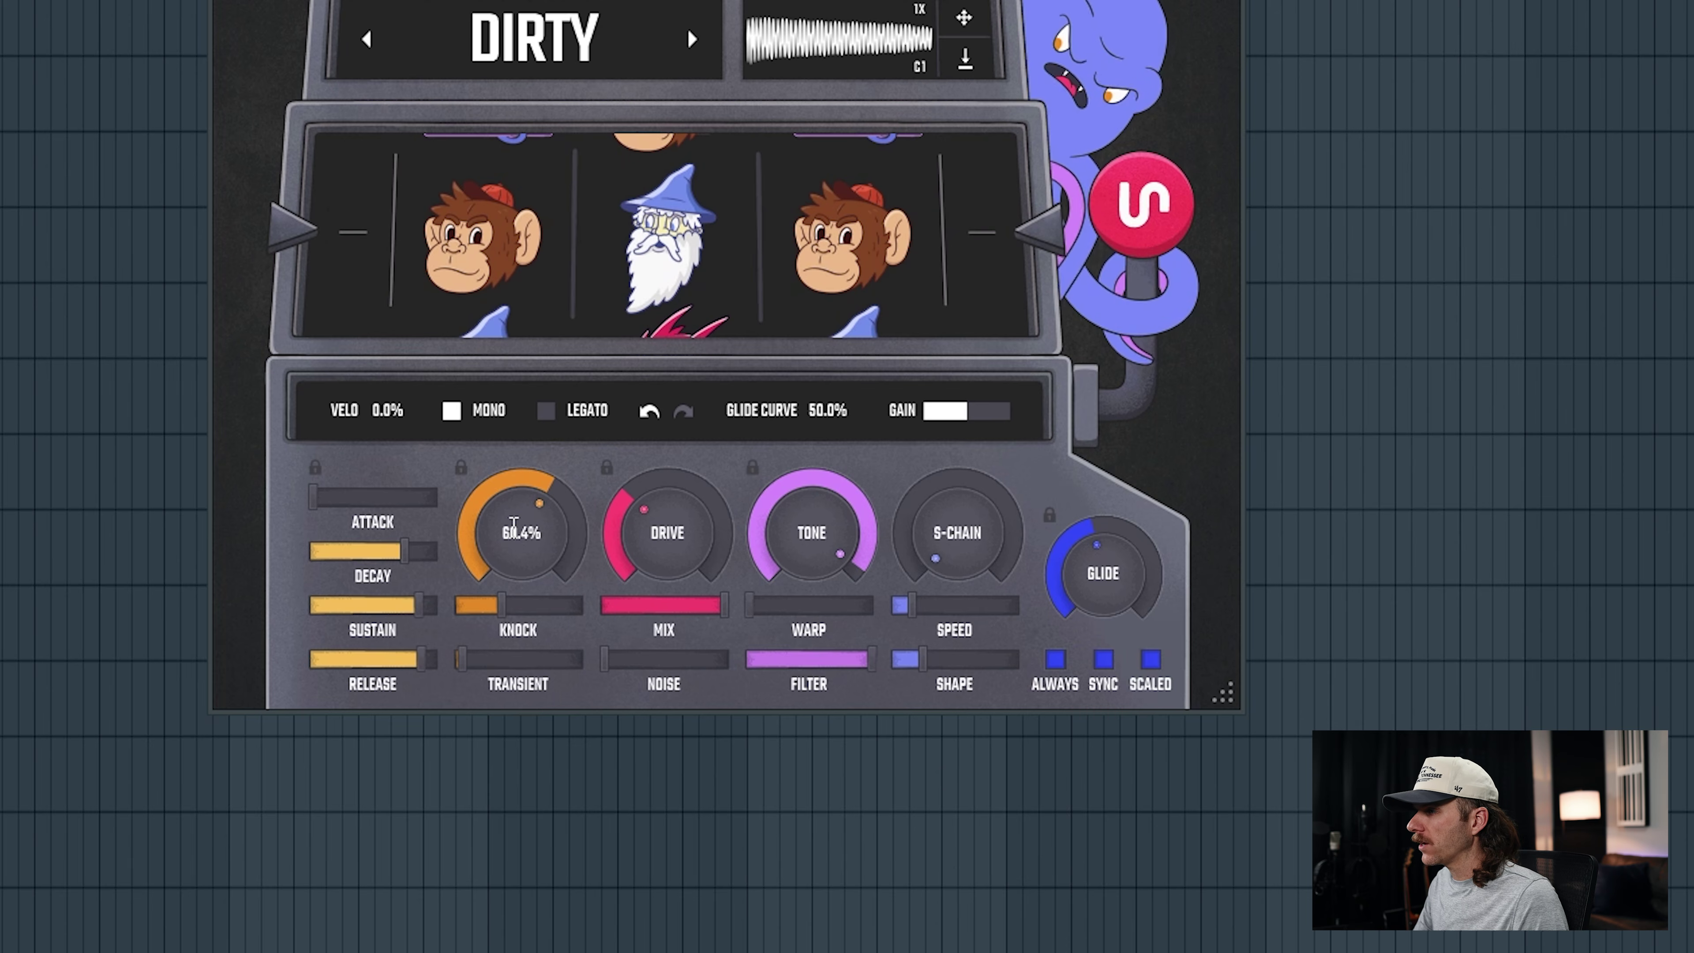
pyautogui.moveTo(514, 522); pyautogui.dragTo(529, 782)
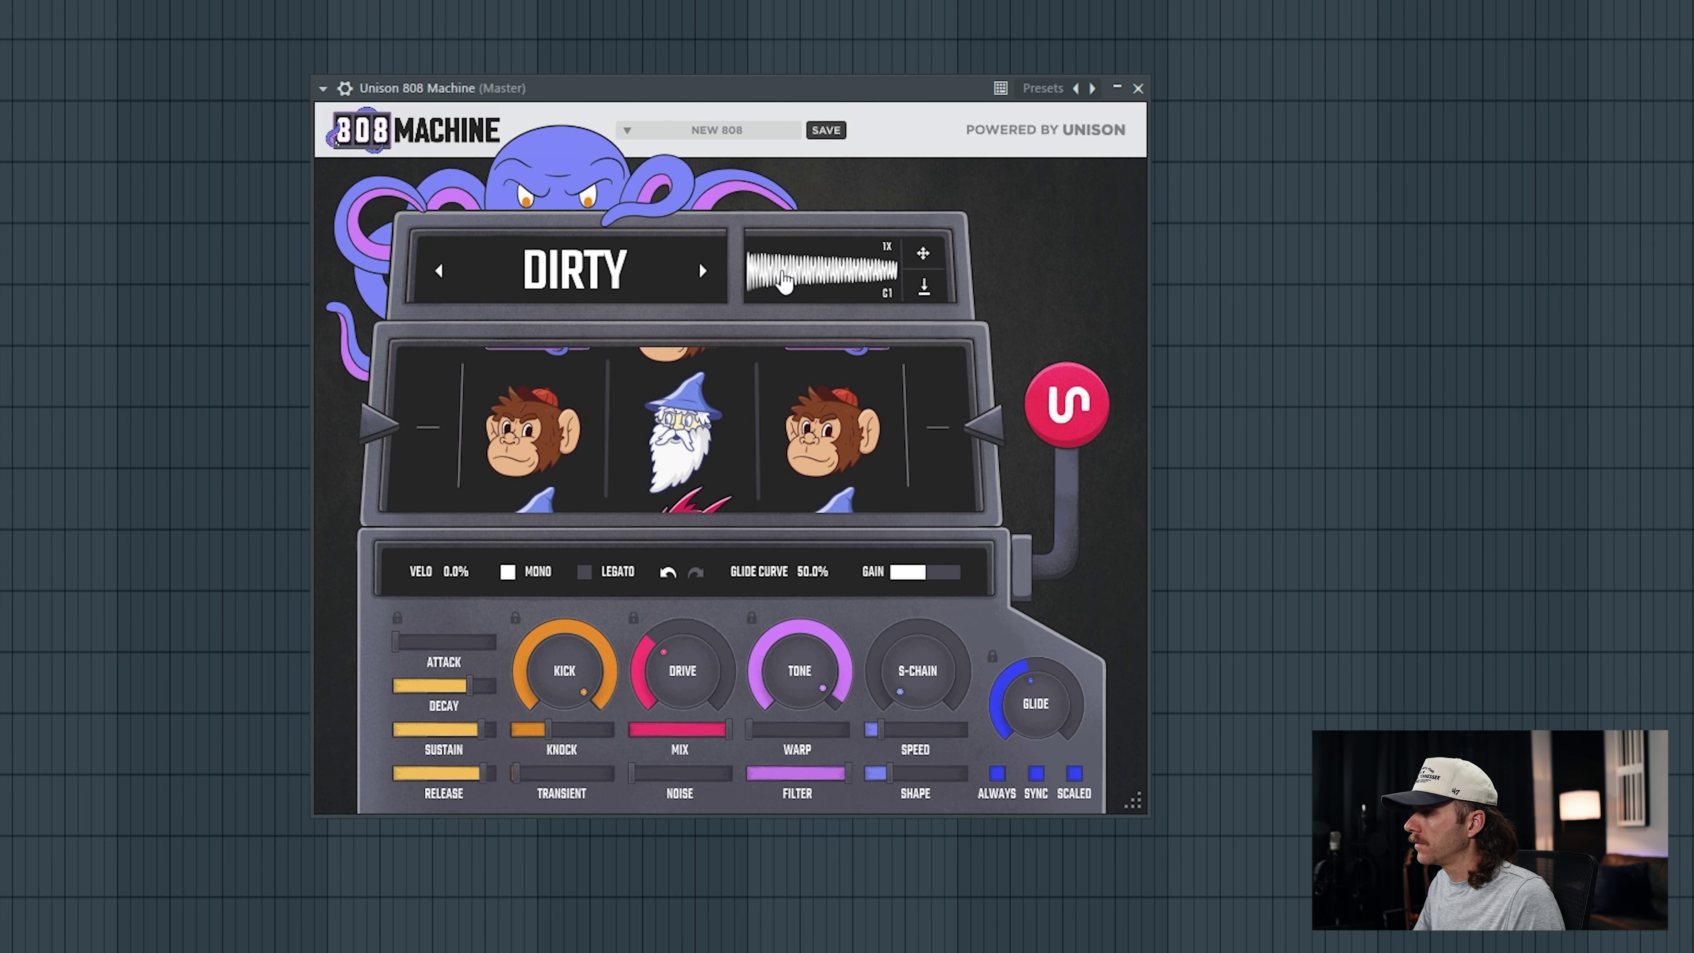
pyautogui.moveTo(564, 650); pyautogui.dragTo(584, 617)
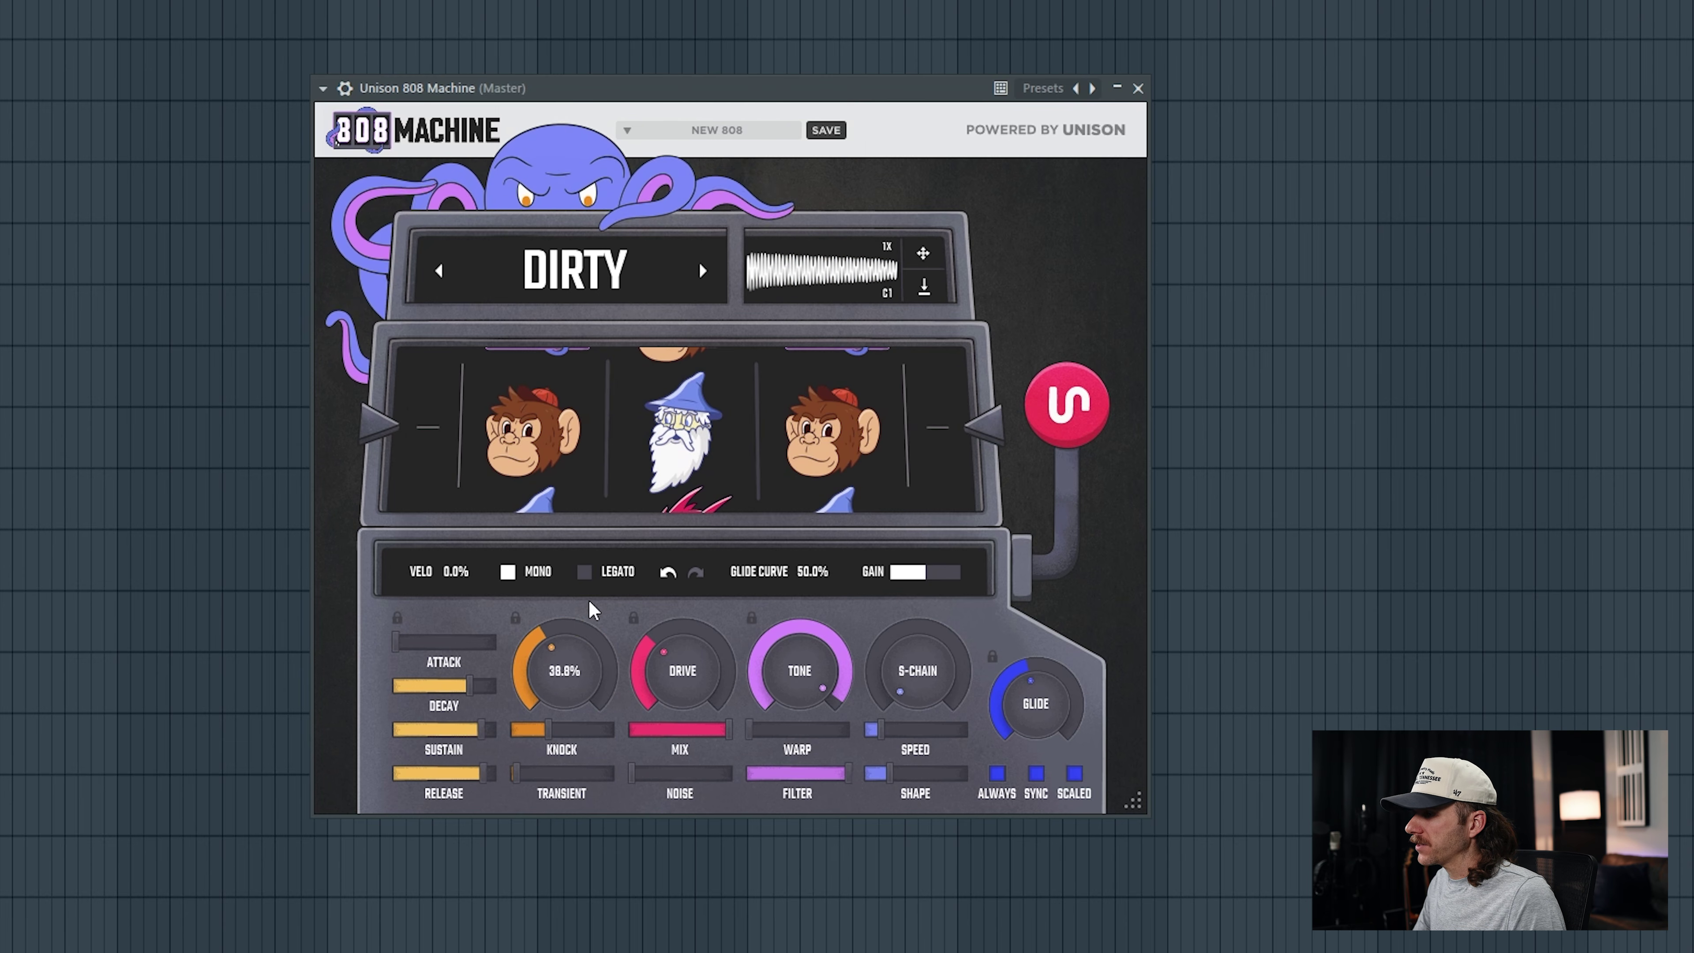
pyautogui.moveTo(559, 730); pyautogui.dragTo(560, 789)
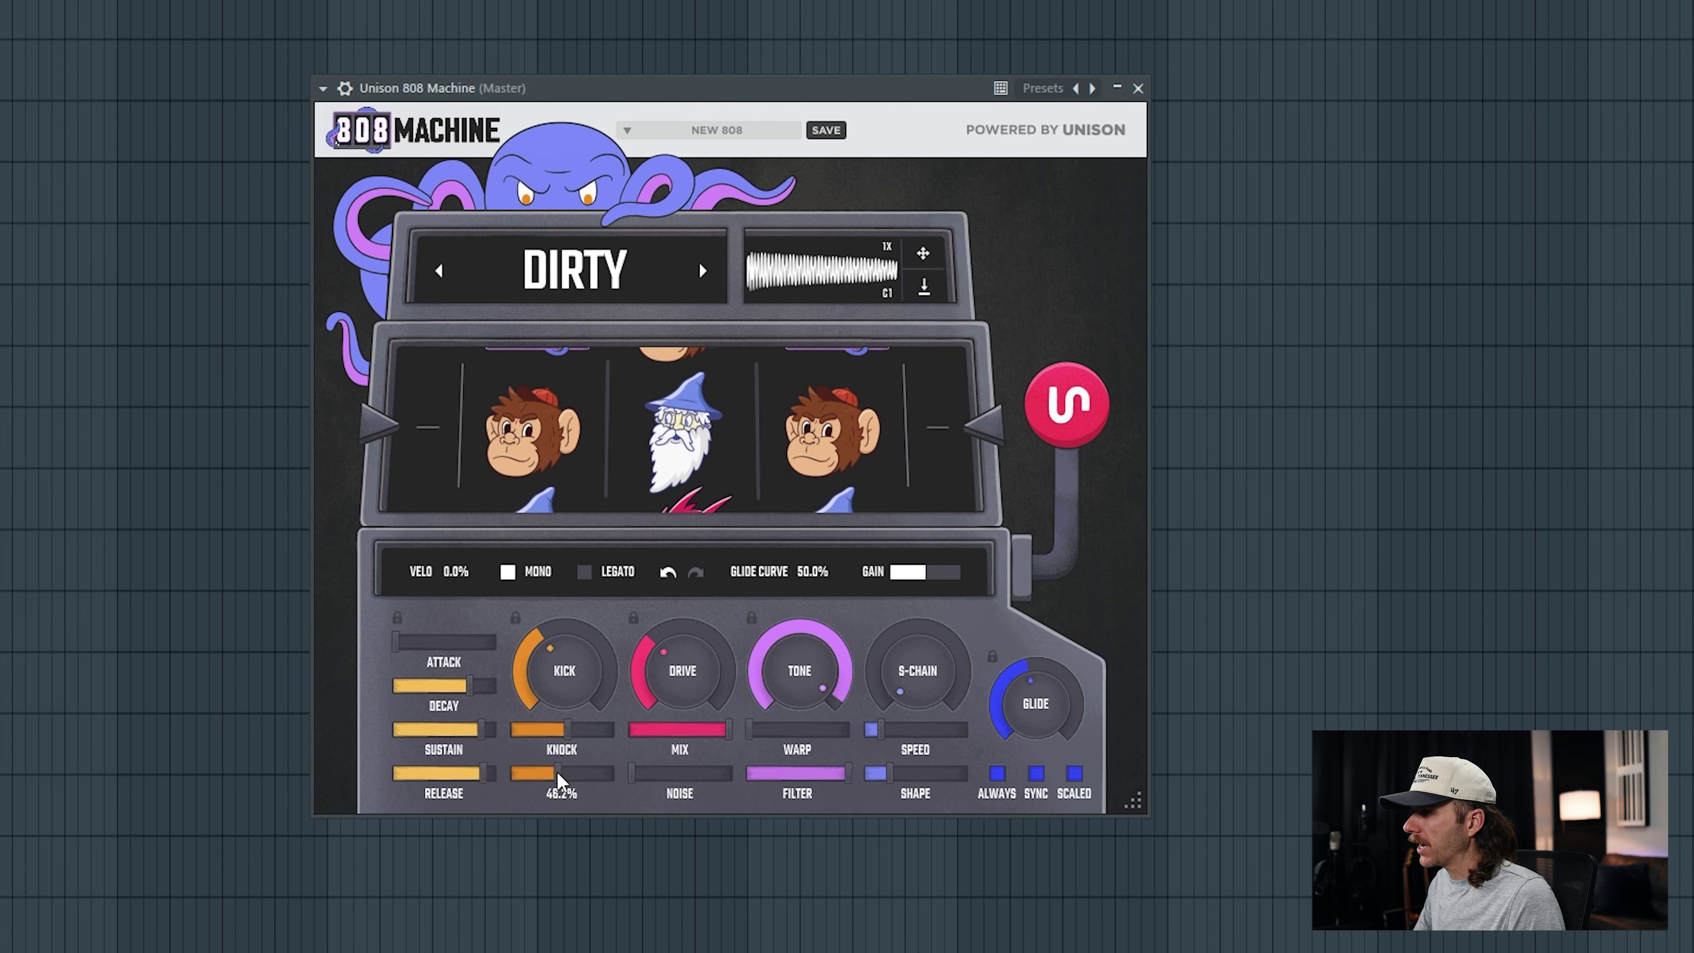
# Test the 808 with a high drive before lowering it, and sweep the tone down and back up to 100%
pyautogui.moveTo(681, 688); pyautogui.dragTo(720, 622)
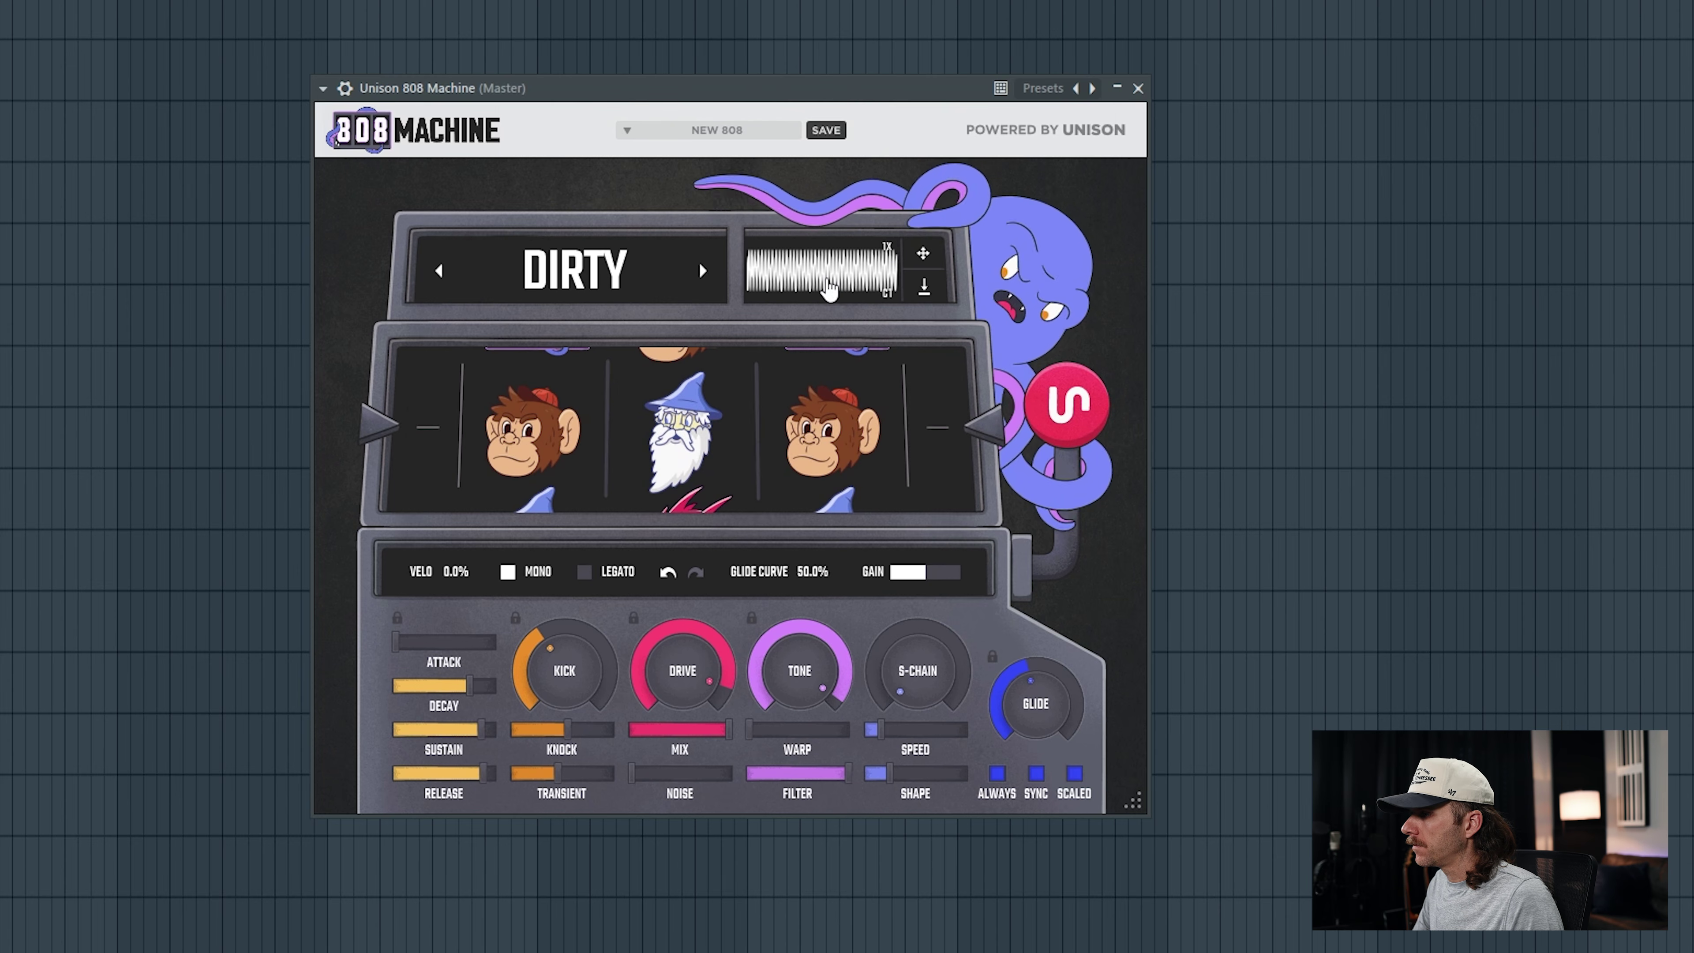
pyautogui.moveTo(700, 646); pyautogui.dragTo(694, 840)
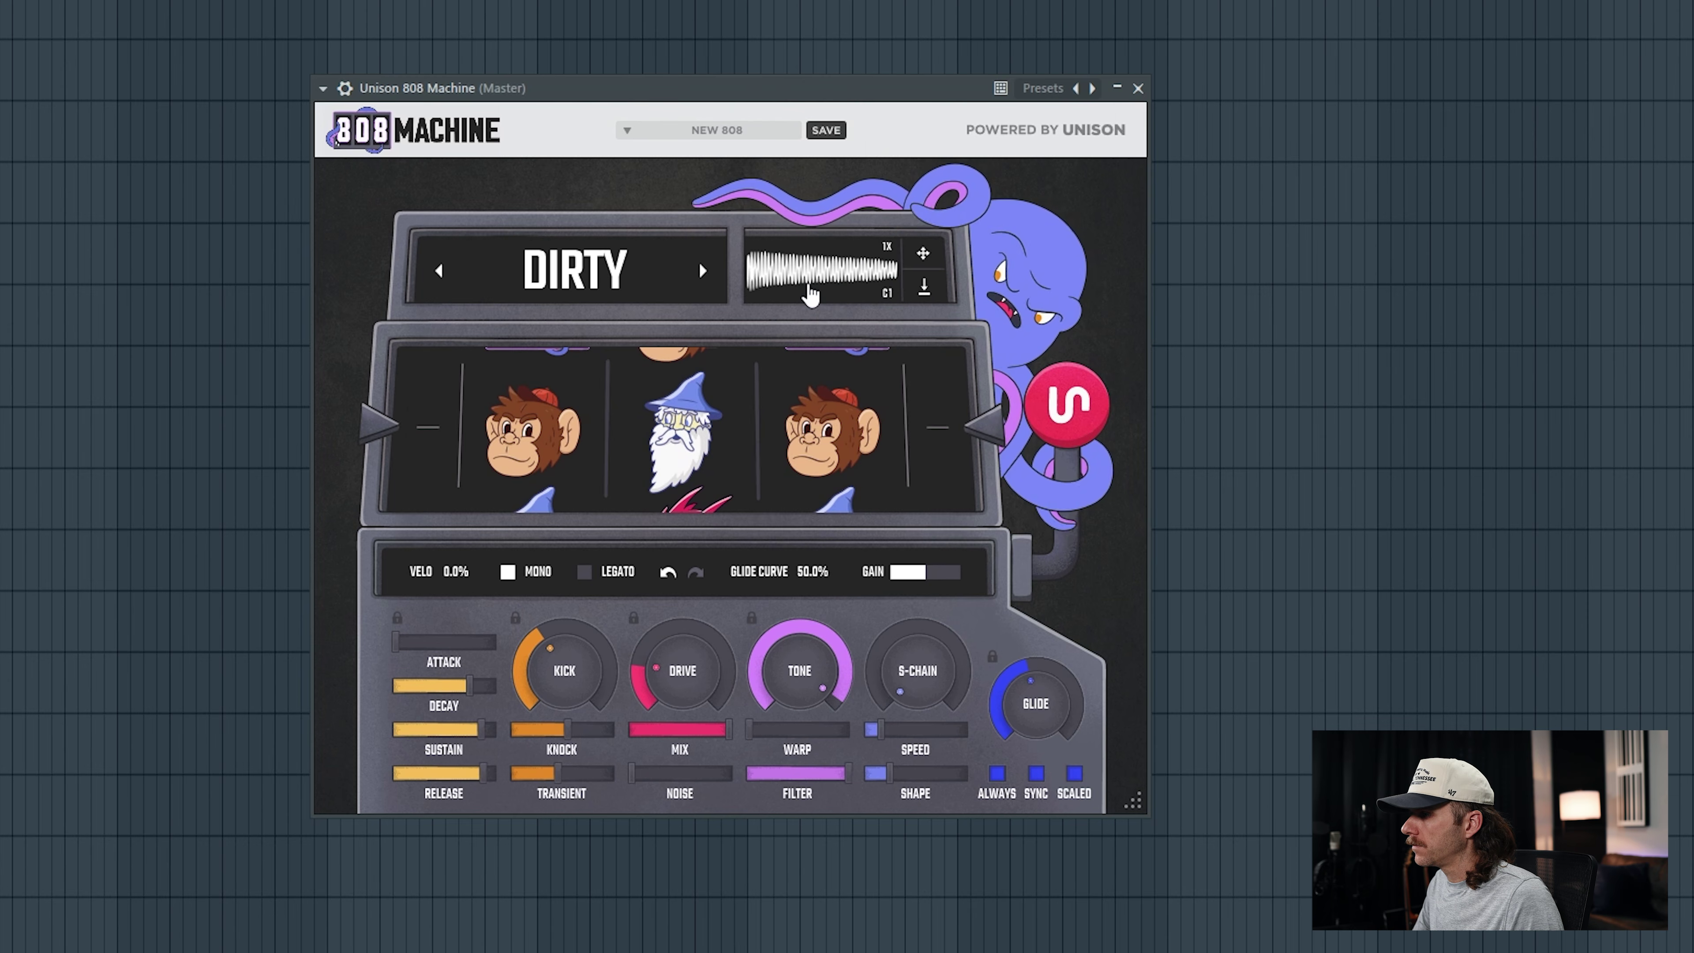
pyautogui.moveTo(831, 714)
pyautogui.mouseDown()
pyautogui.moveTo(825, 793)
pyautogui.moveTo(822, 717)
pyautogui.moveTo(827, 740)
pyautogui.mouseUp()
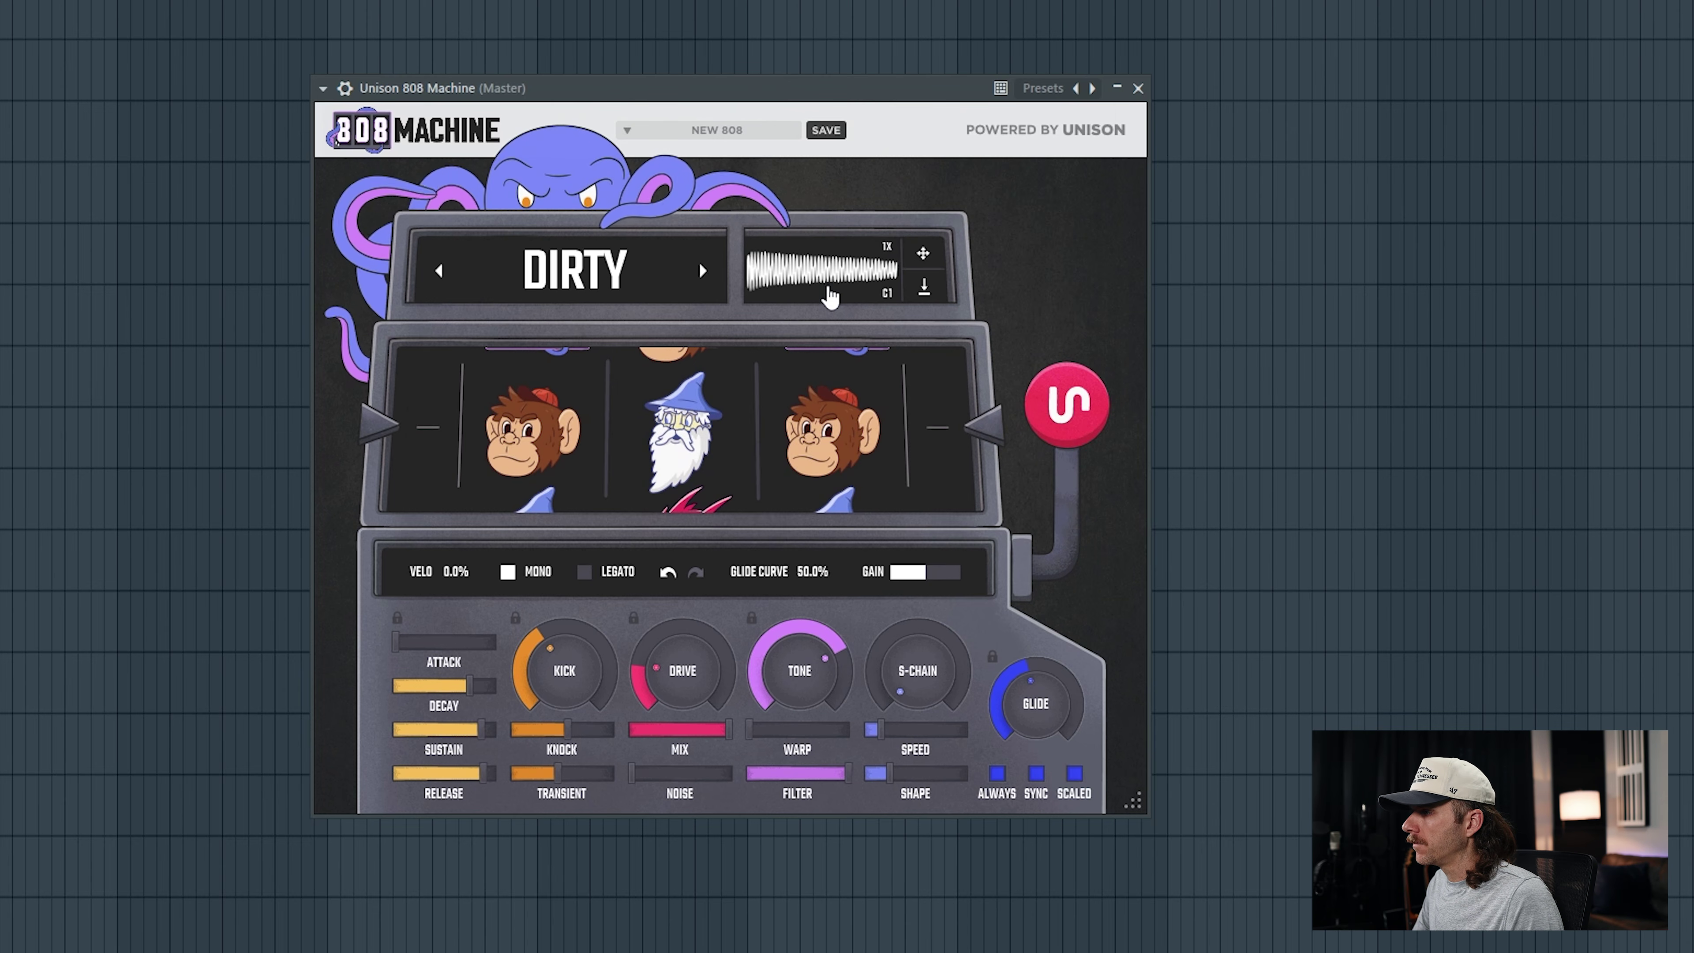
pyautogui.moveTo(799, 671); pyautogui.dragTo(810, 865)
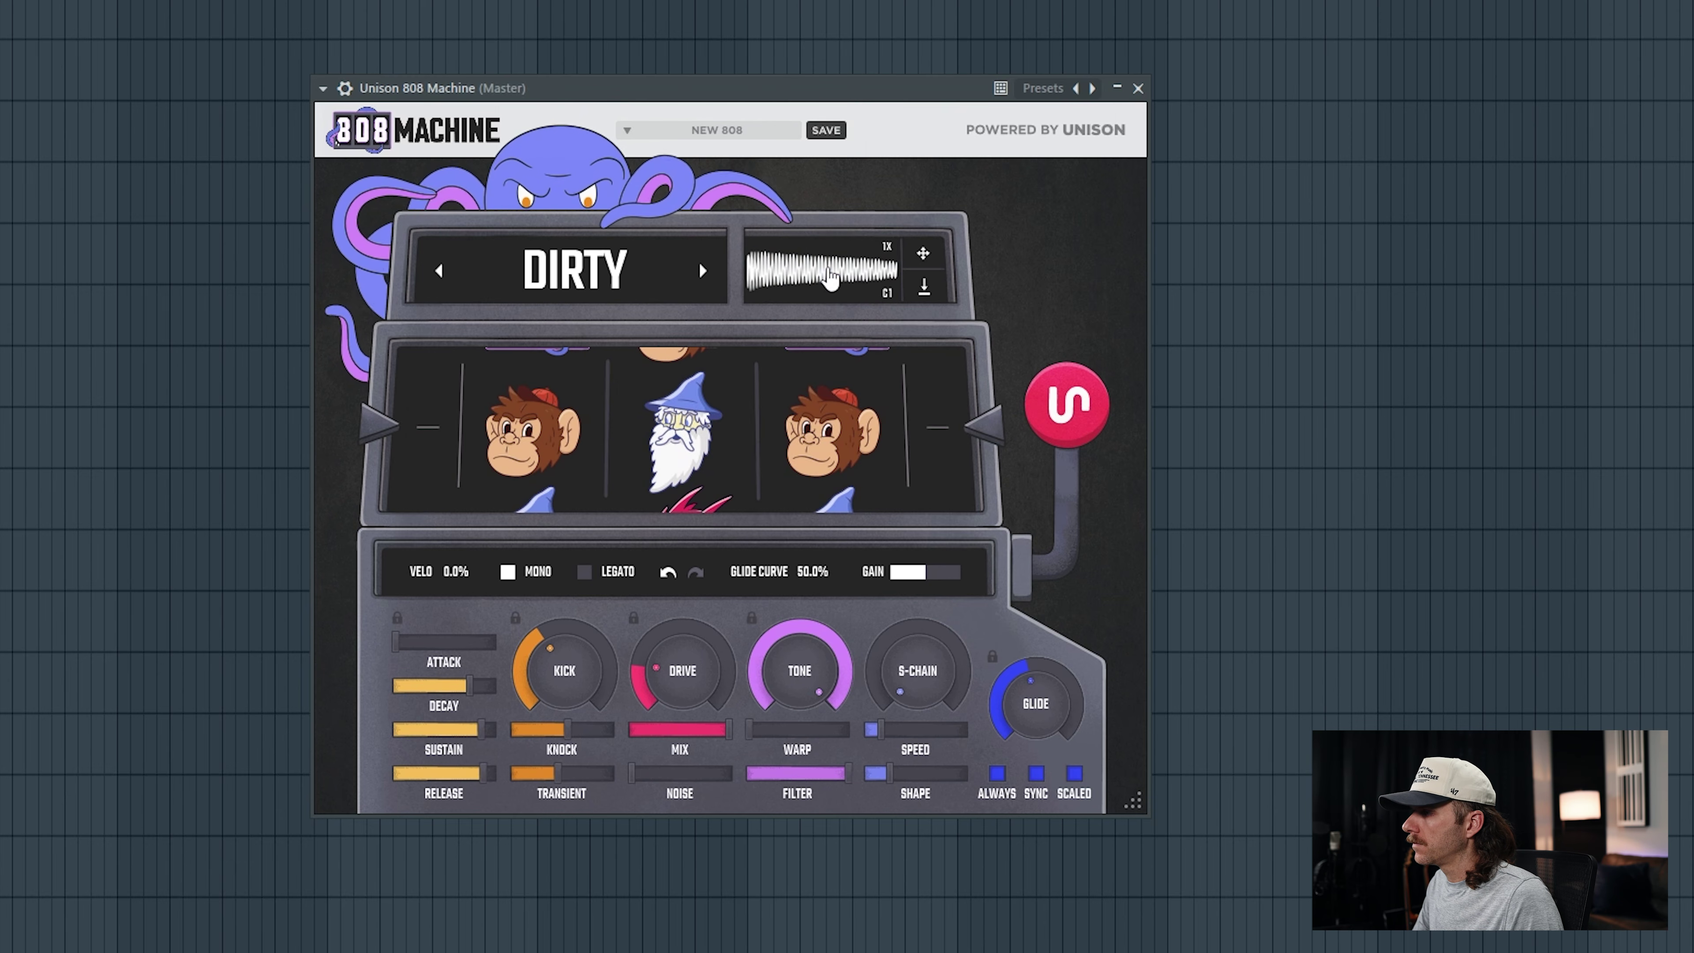
pyautogui.moveTo(838, 642)
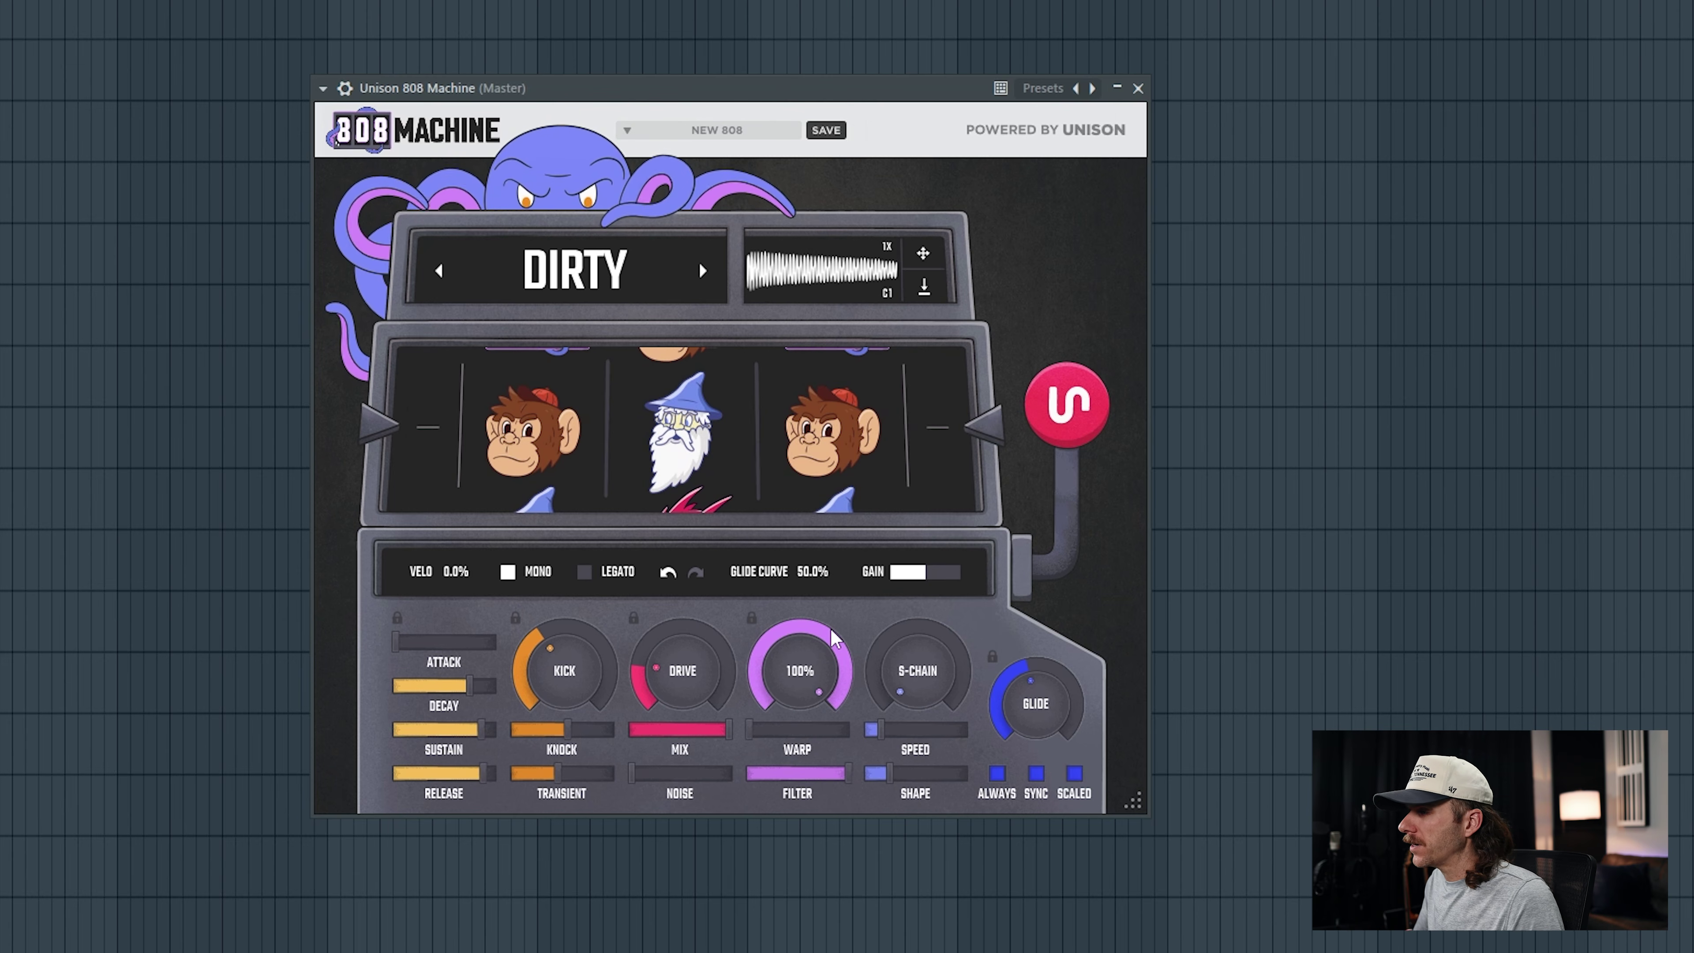
# Reshape the 808's envelope with more attack, shorter decay, lower sustain and a release of 57.4%
pyautogui.moveTo(400, 656)
pyautogui.moveTo(400, 656)
pyautogui.mouseDown()
pyautogui.moveTo(427, 649)
pyautogui.moveTo(454, 781)
pyautogui.mouseUp()
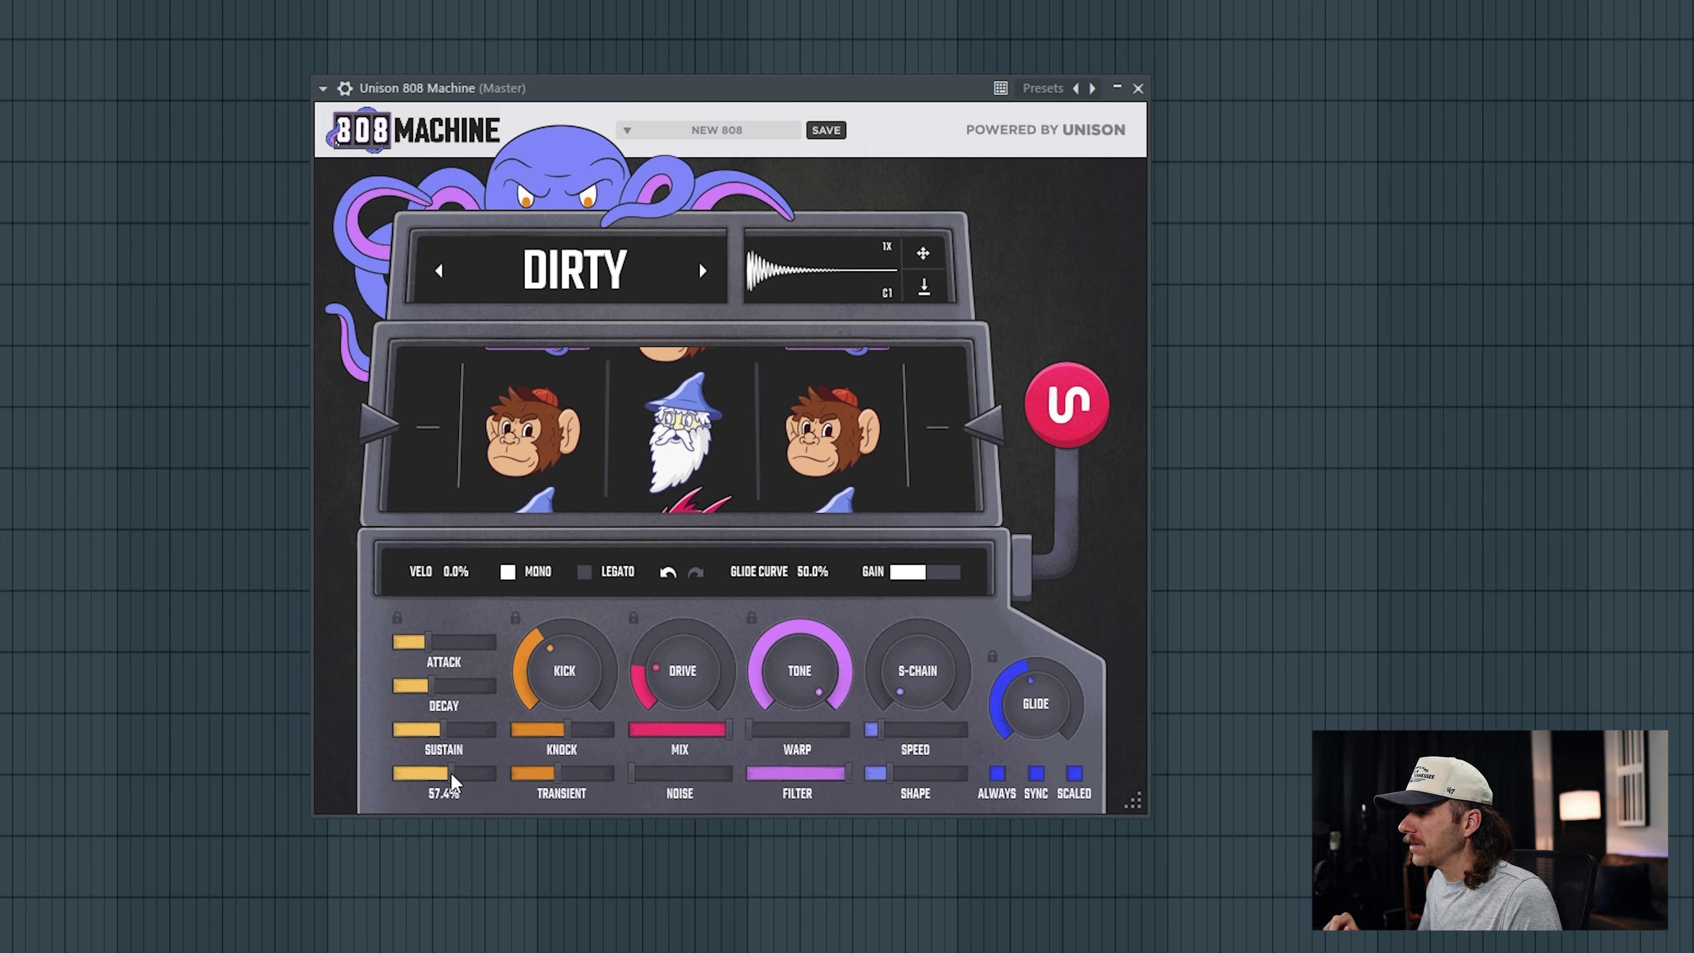
pyautogui.moveTo(1053, 671)
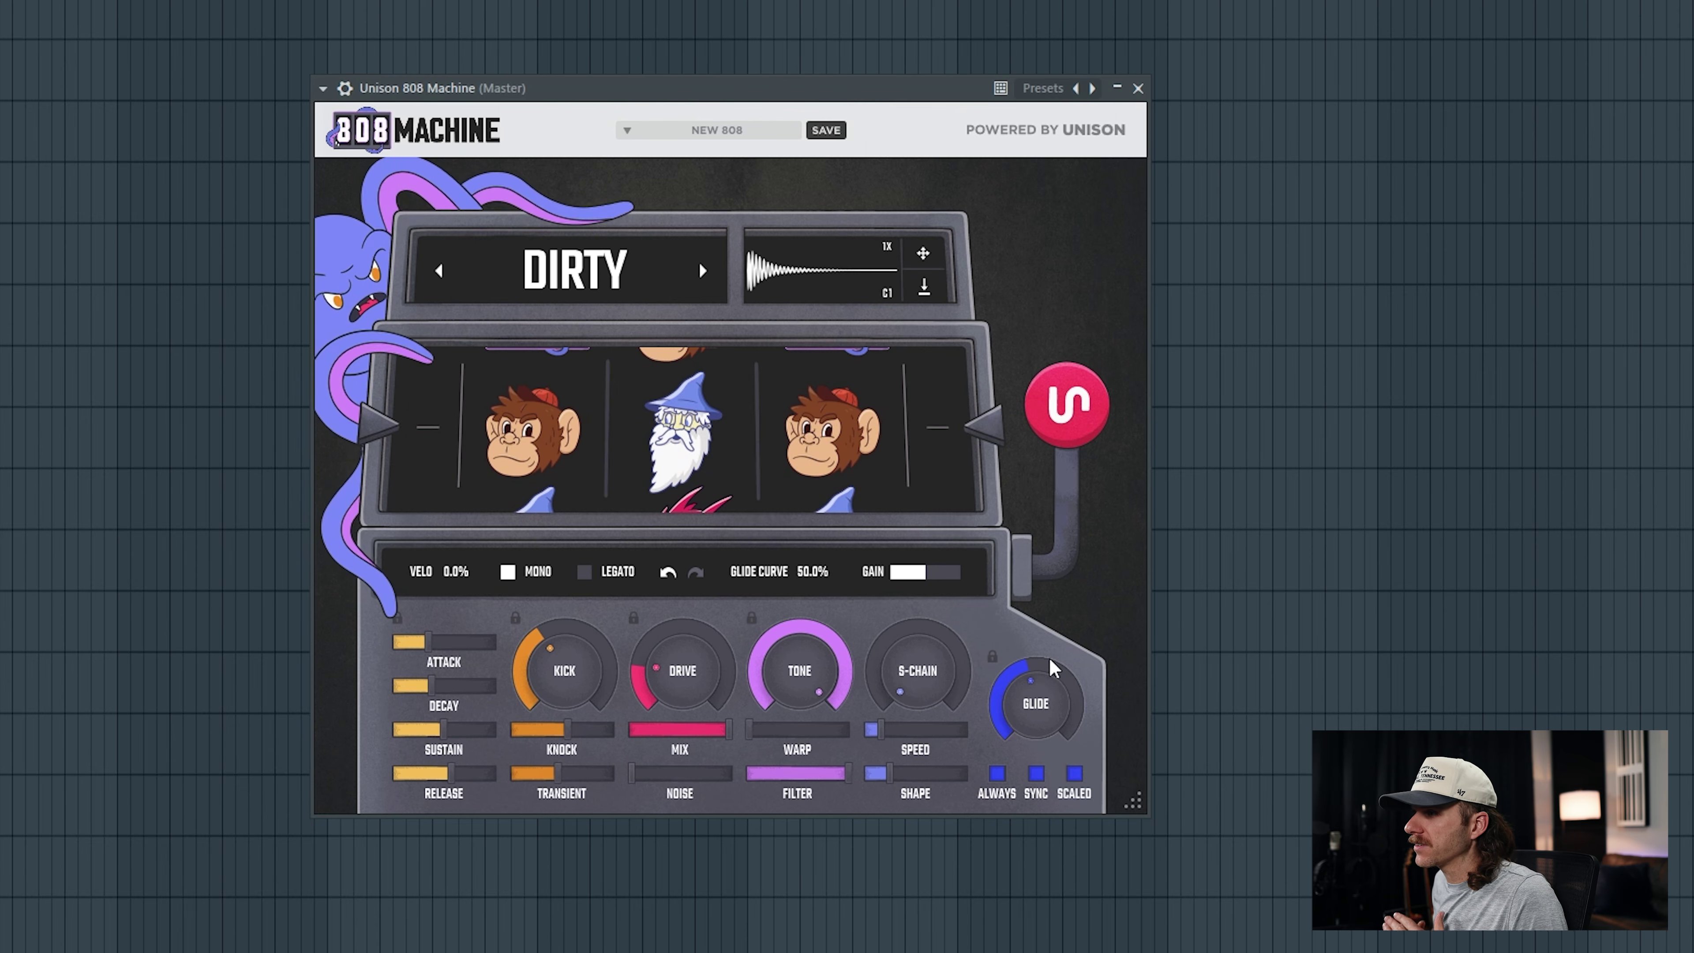
pyautogui.moveTo(541, 774)
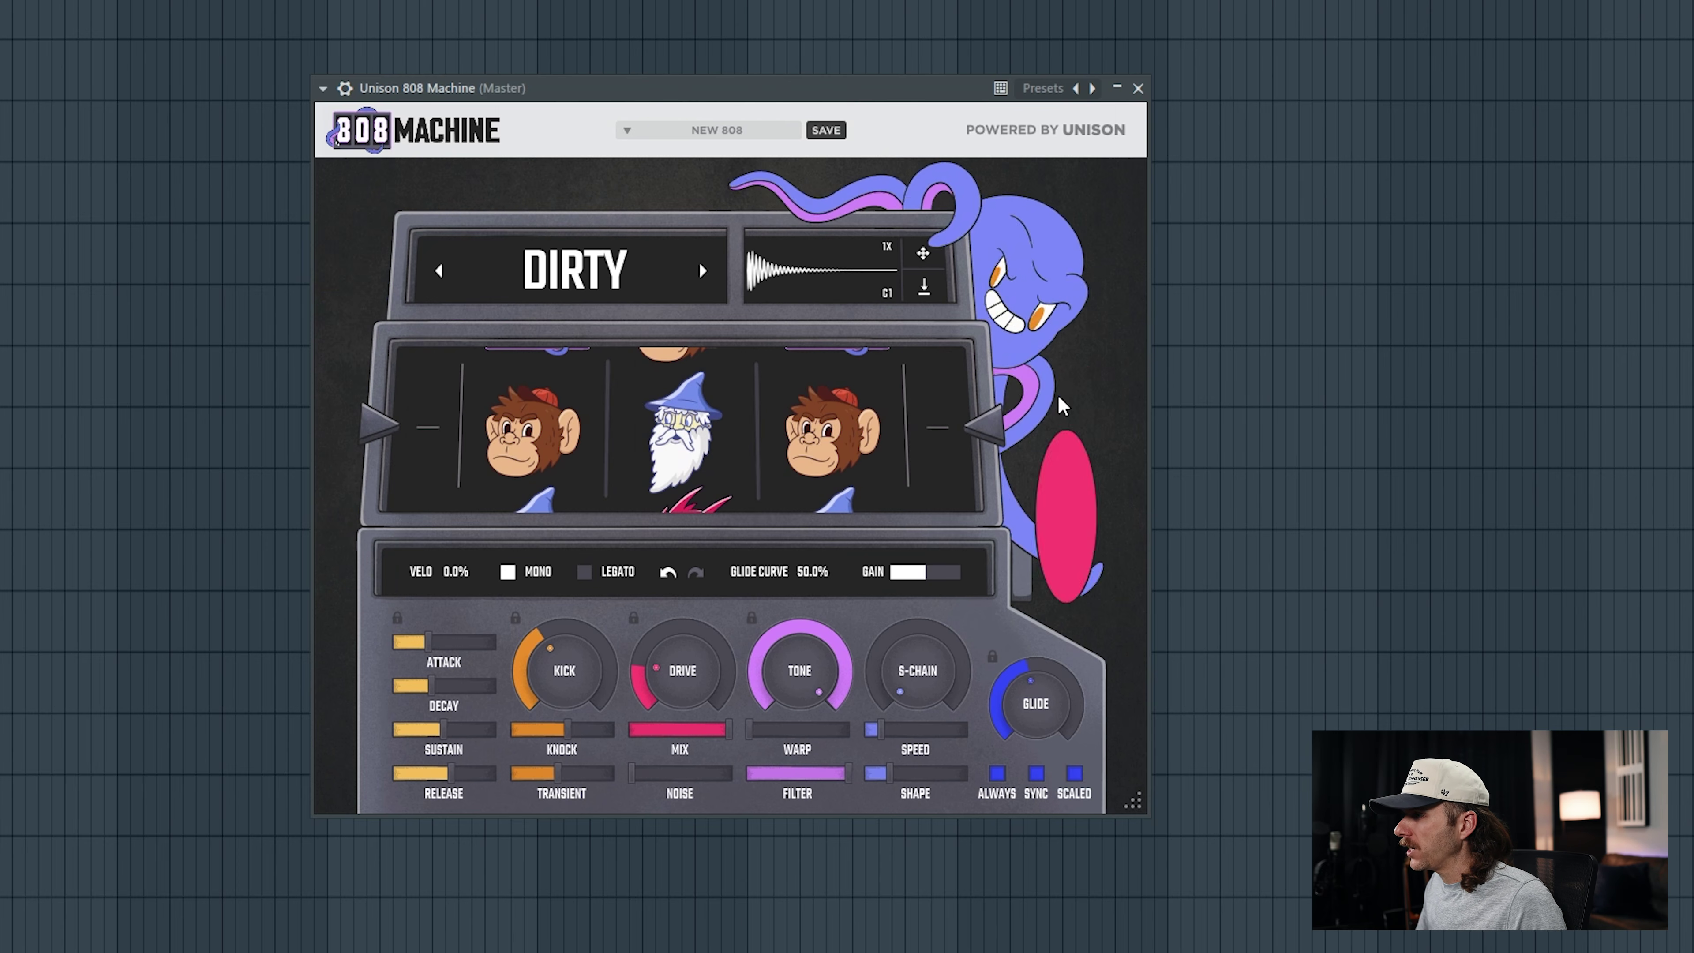
# Generate a random new 808 in the Lo-Fi style and preview it
pyautogui.click(1062, 406)
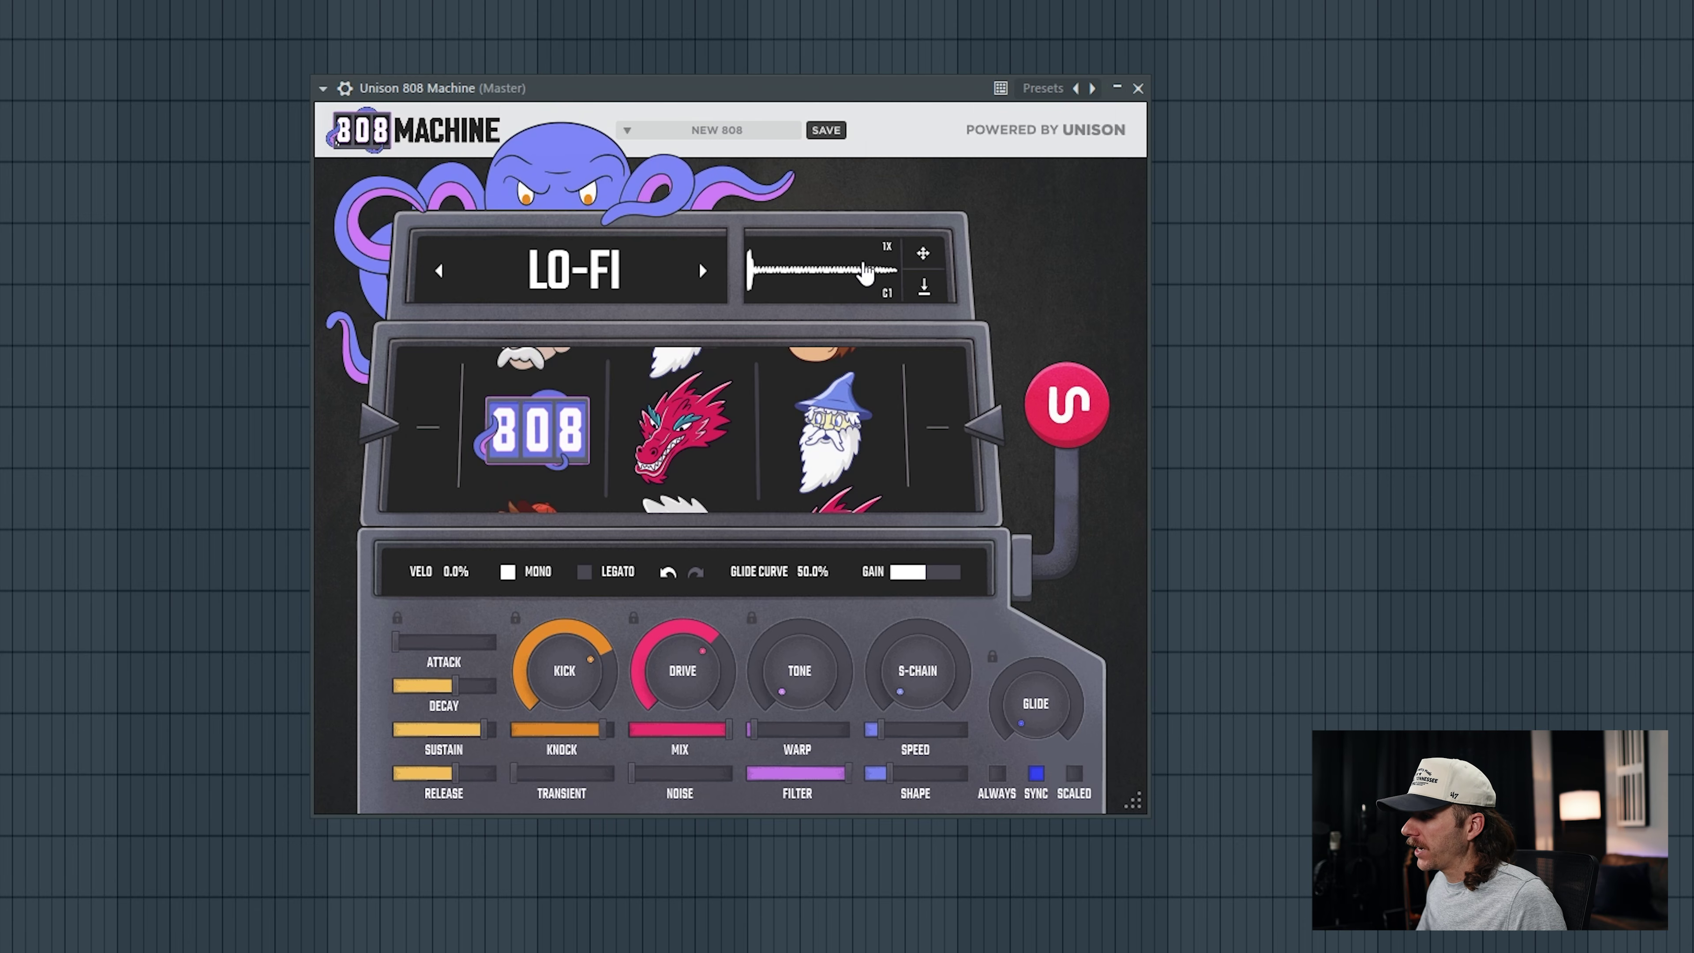
pyautogui.moveTo(700, 660)
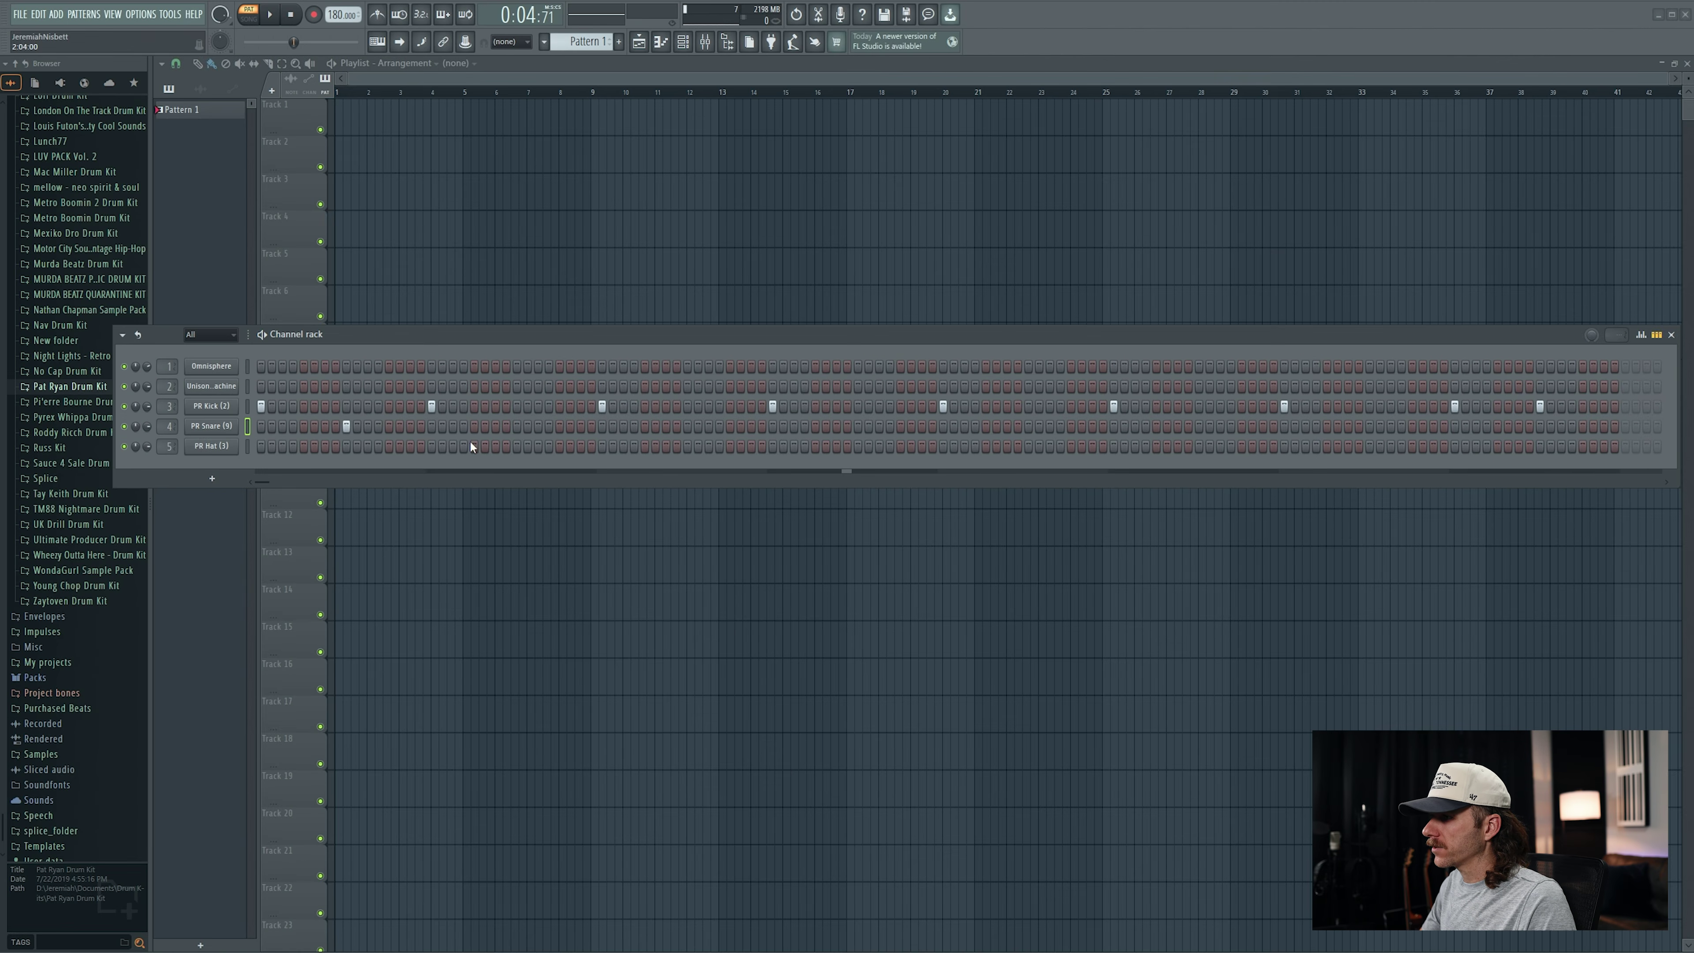
# Complete the PR Snare row with a hit every 16 steps and fill PR Hat on each 4 steps
pyautogui.click(517, 426)
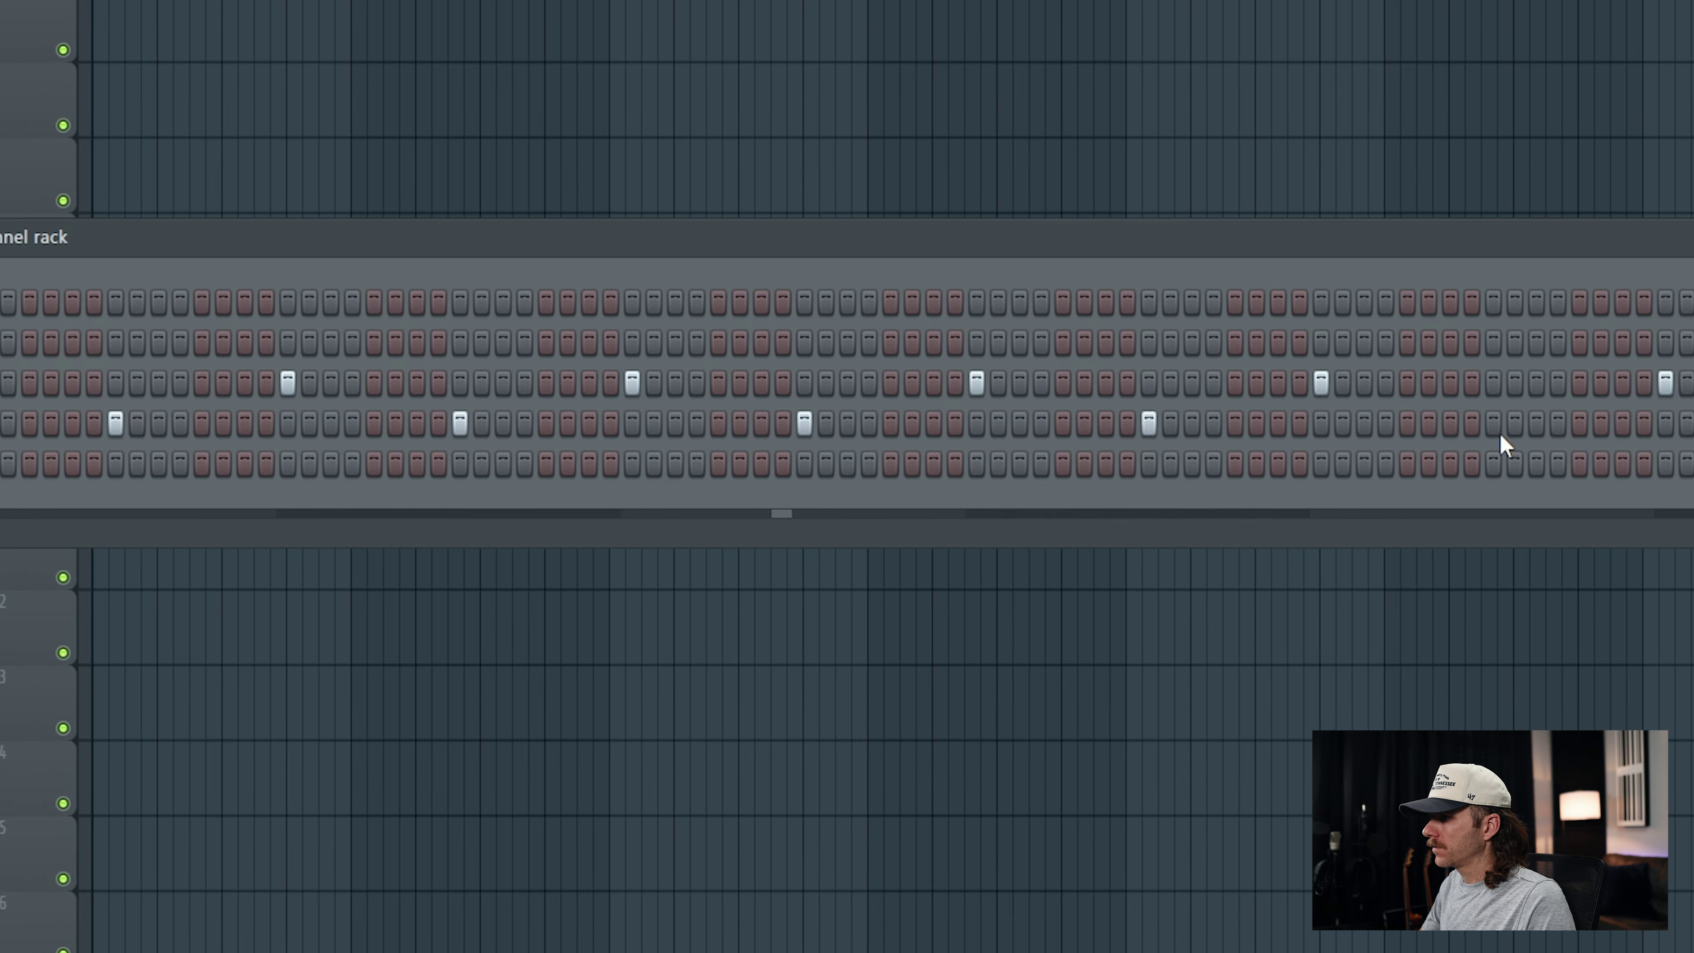
pyautogui.rightClick(0, 456)
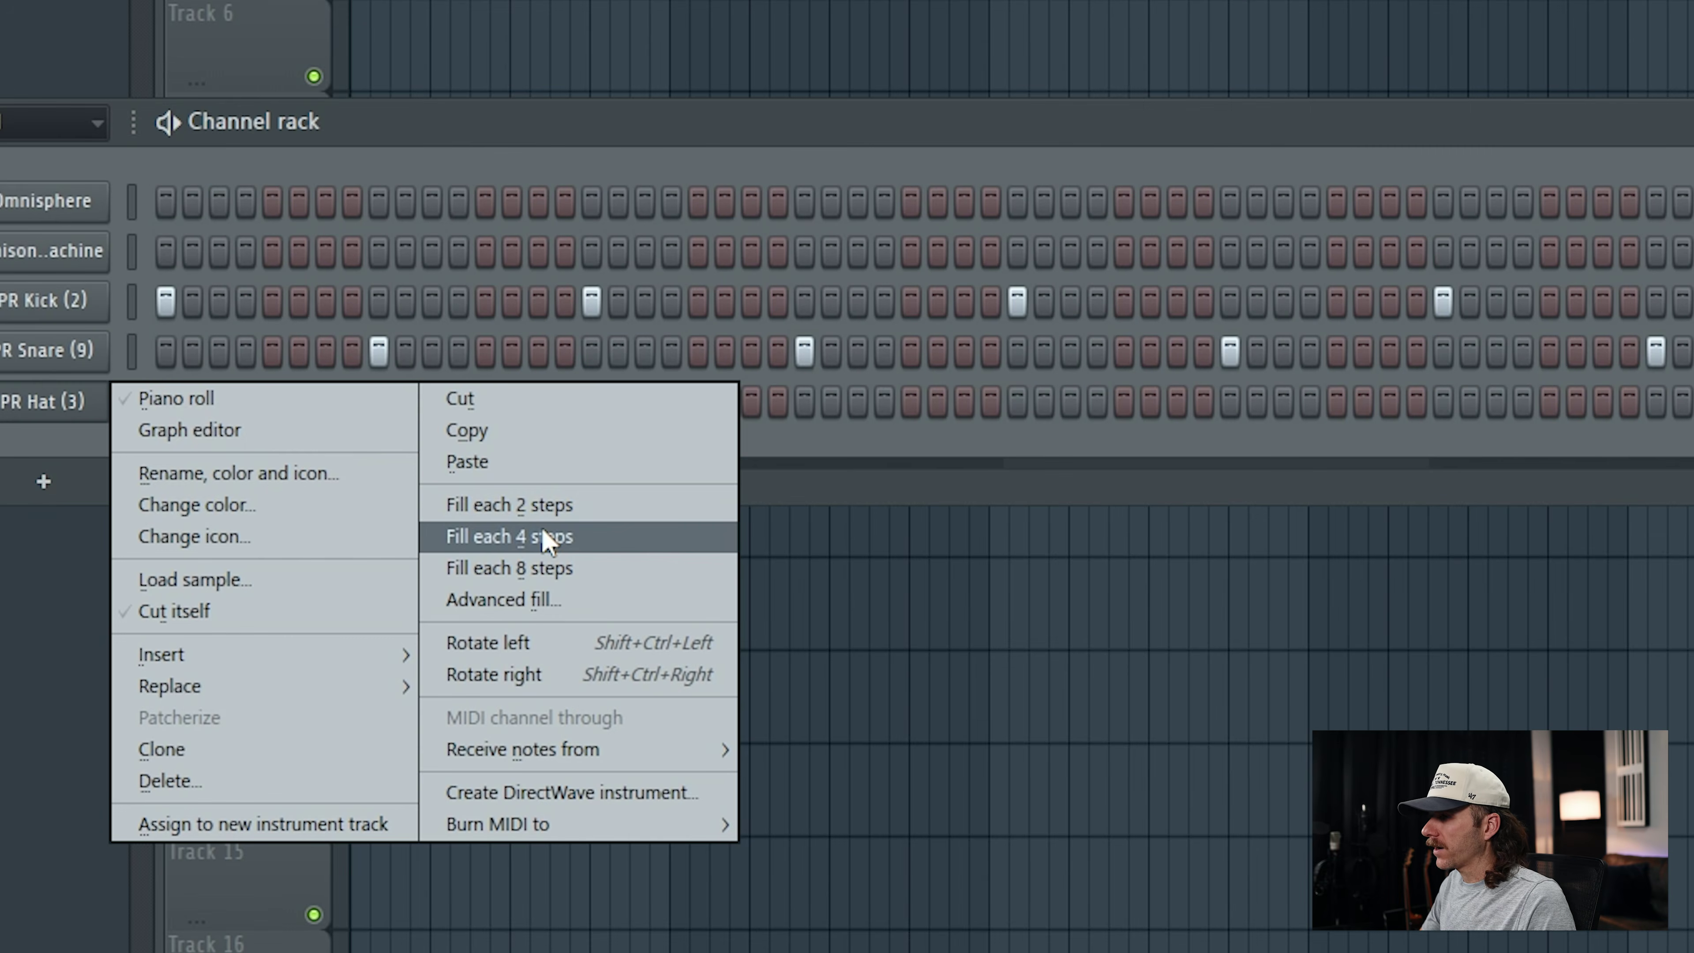
pyautogui.click(547, 537)
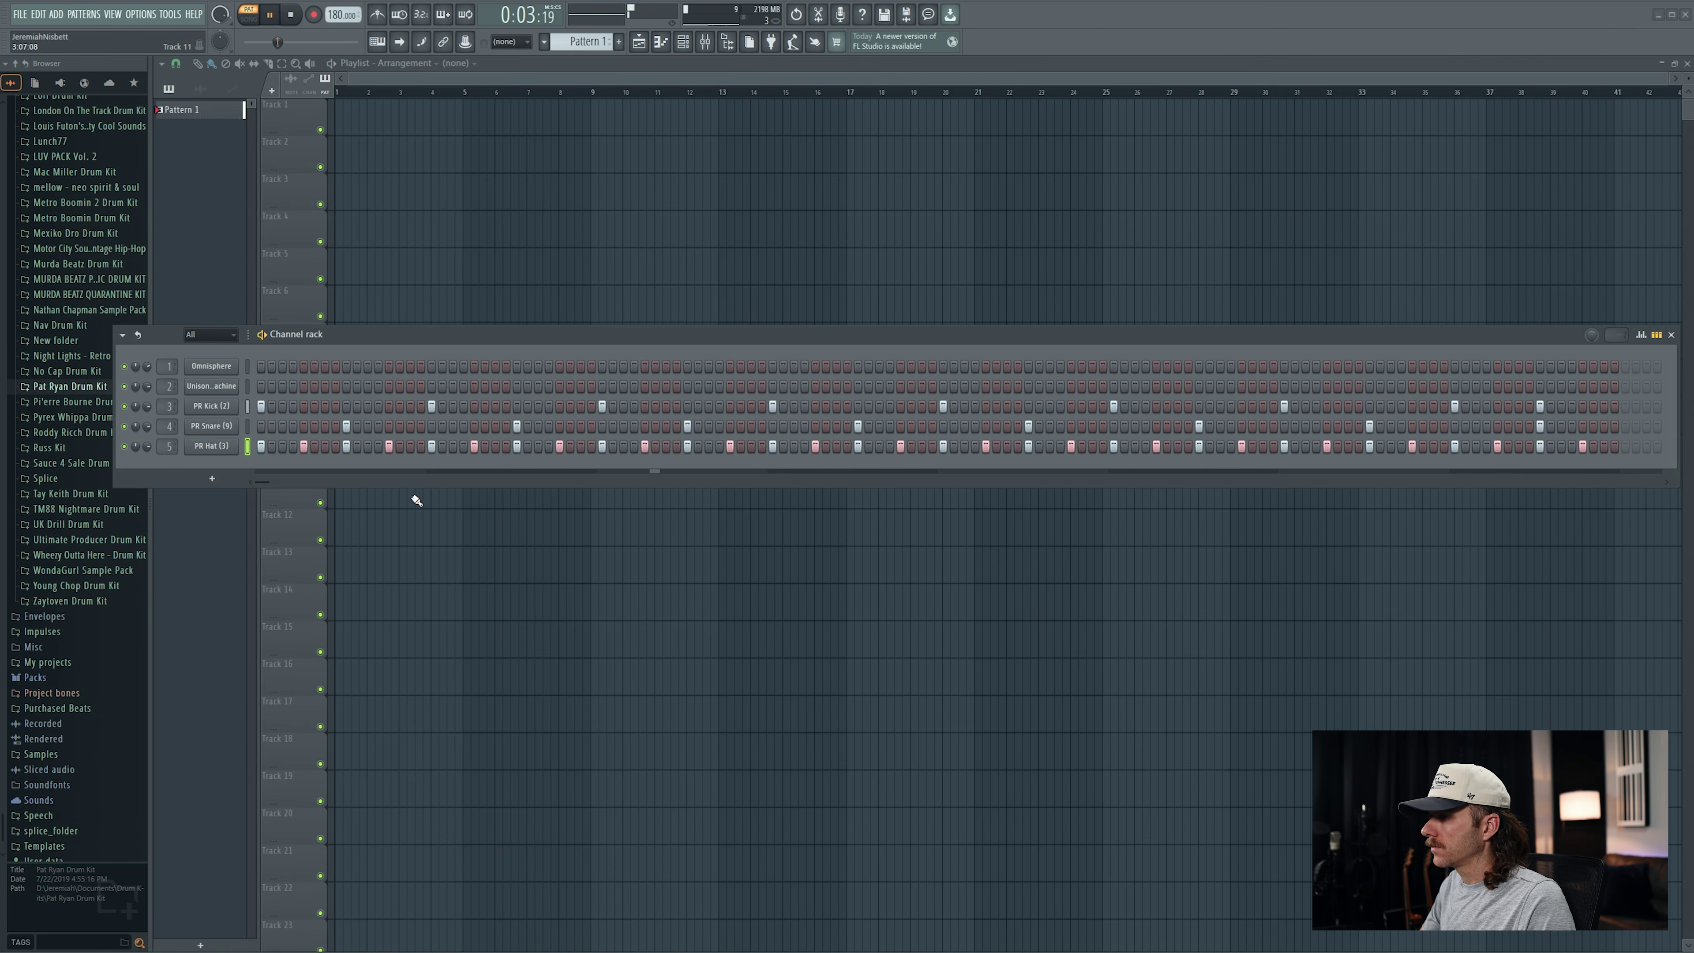
# Write an eight-bar Omnisphere melody in the piano roll using mainly the notes A4, D5, E5 and F5
pyautogui.rightClick(217, 371)
pyautogui.click(240, 381)
pyautogui.click(519, 376)
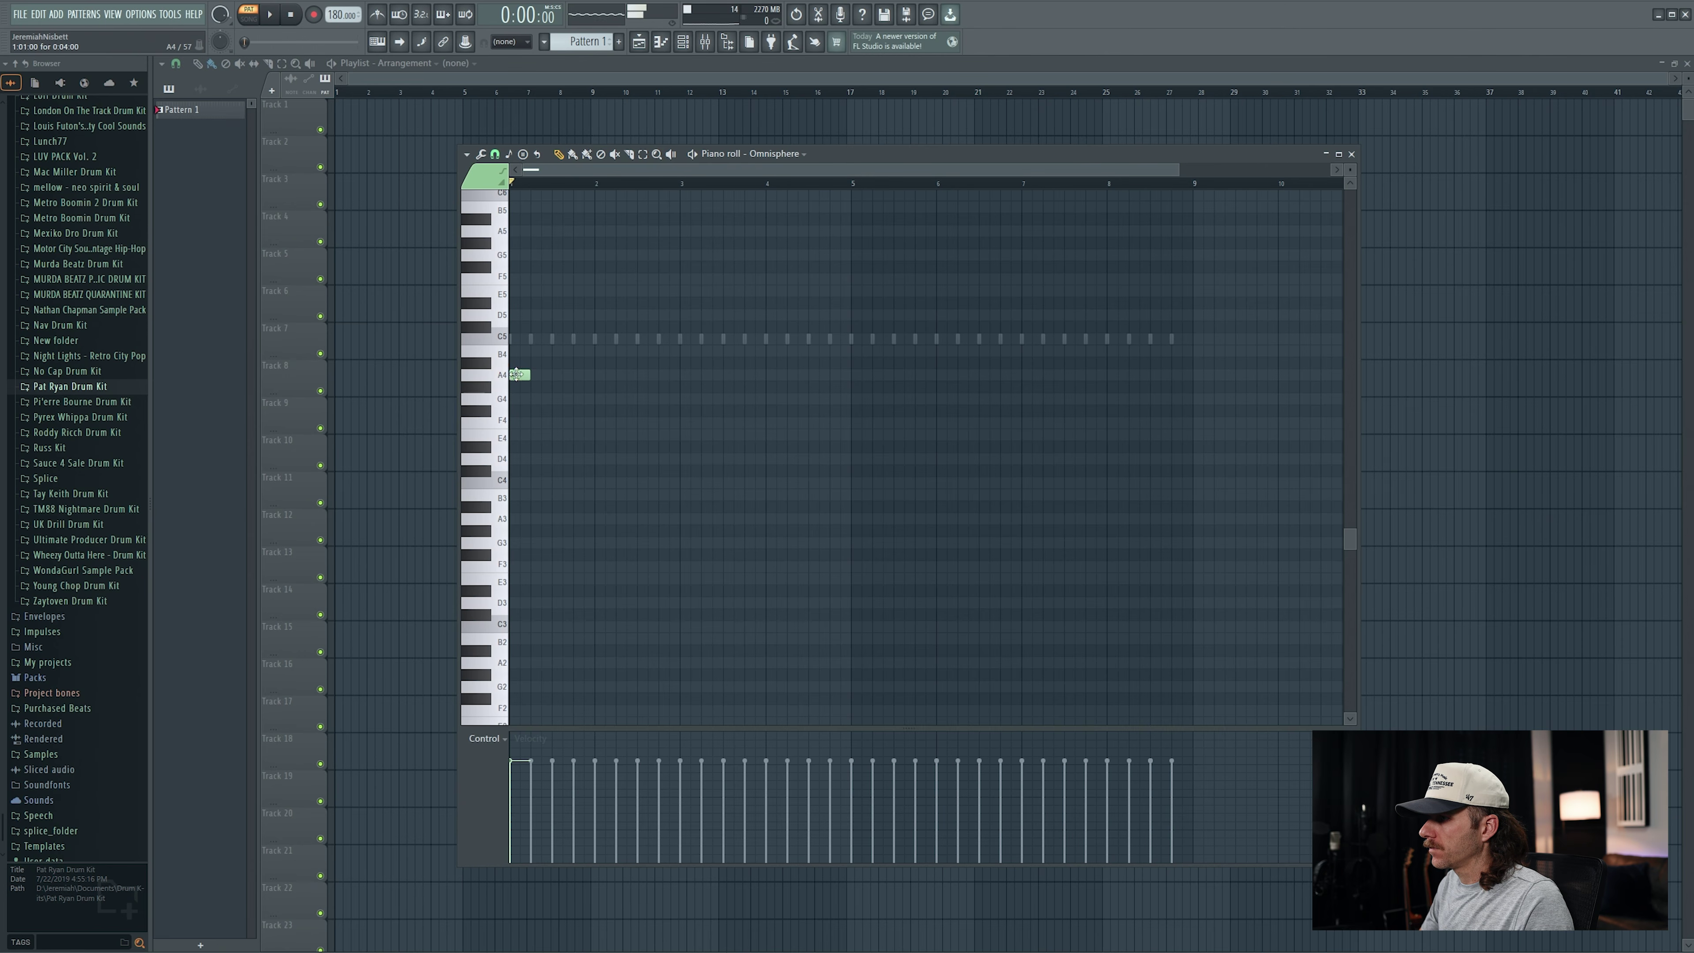
pyautogui.click(534, 315)
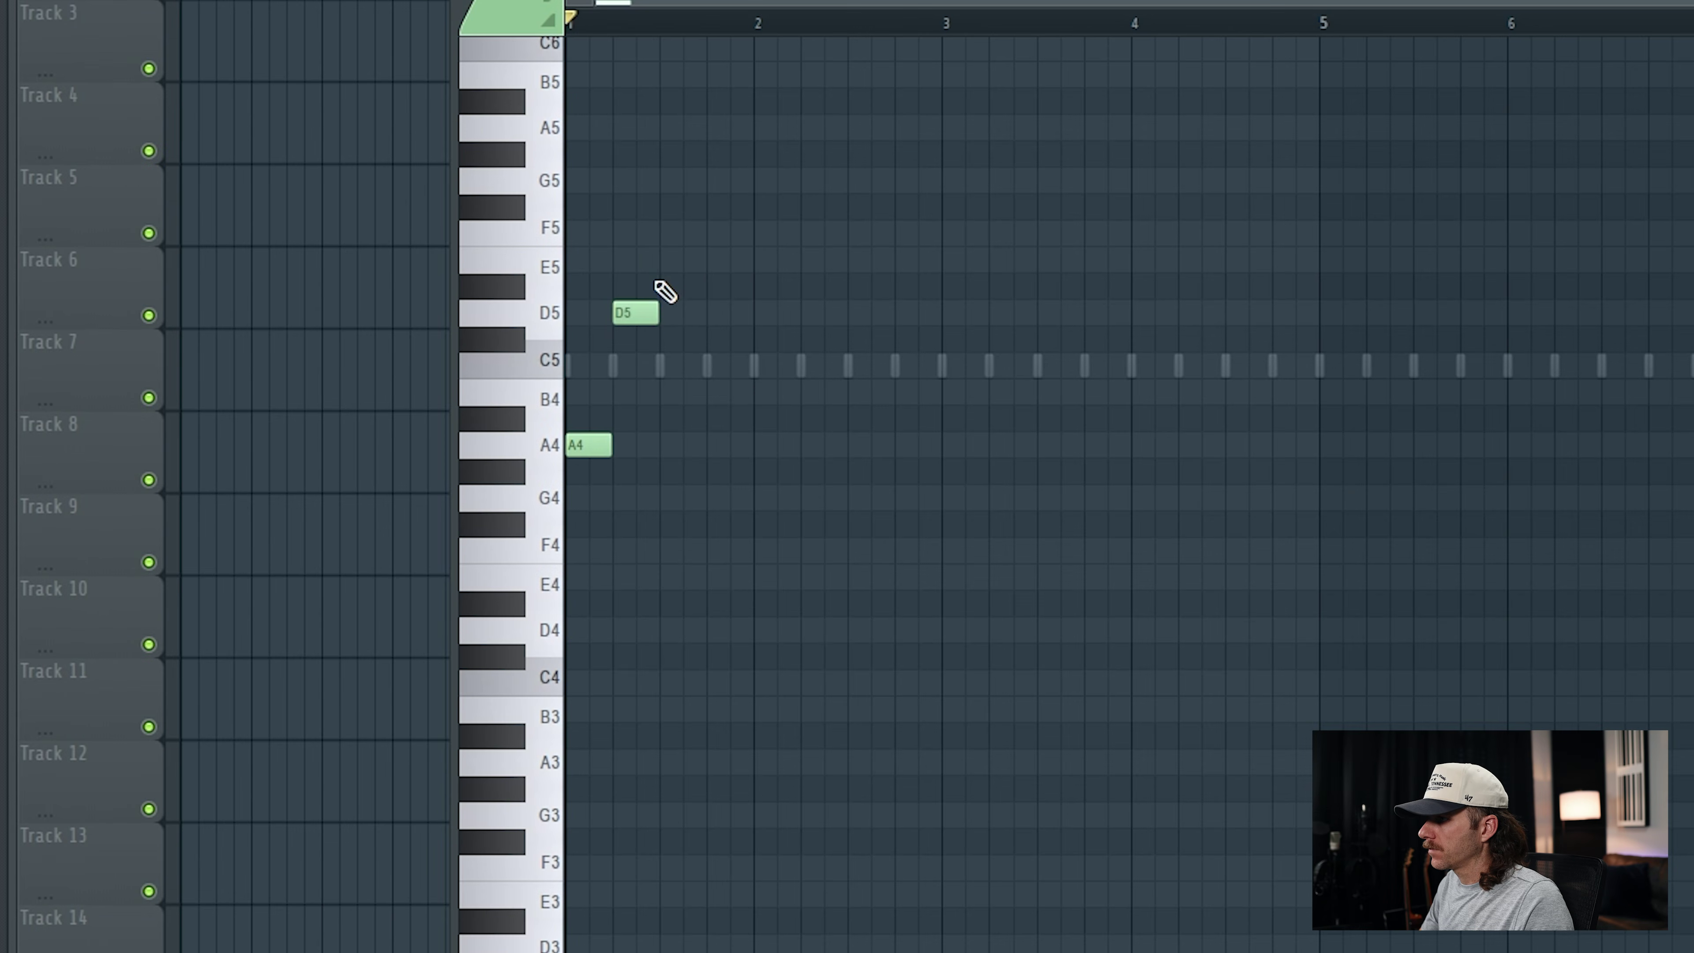
pyautogui.click(663, 267)
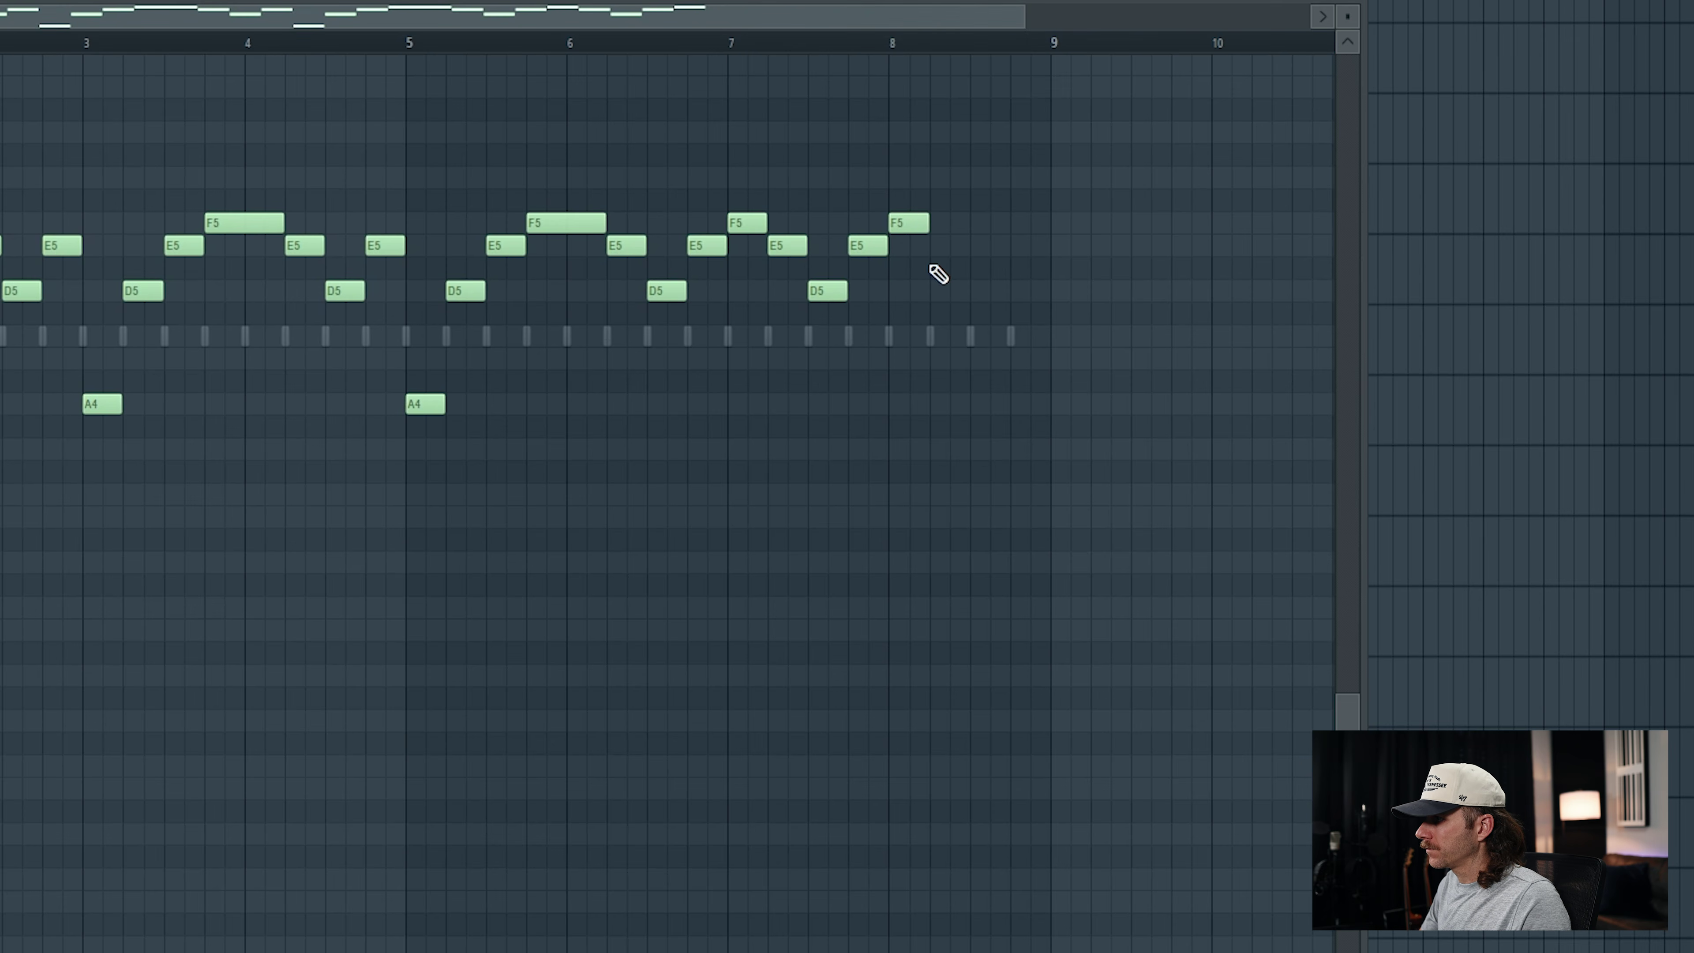
pyautogui.moveTo(942, 254); pyautogui.dragTo(941, 245)
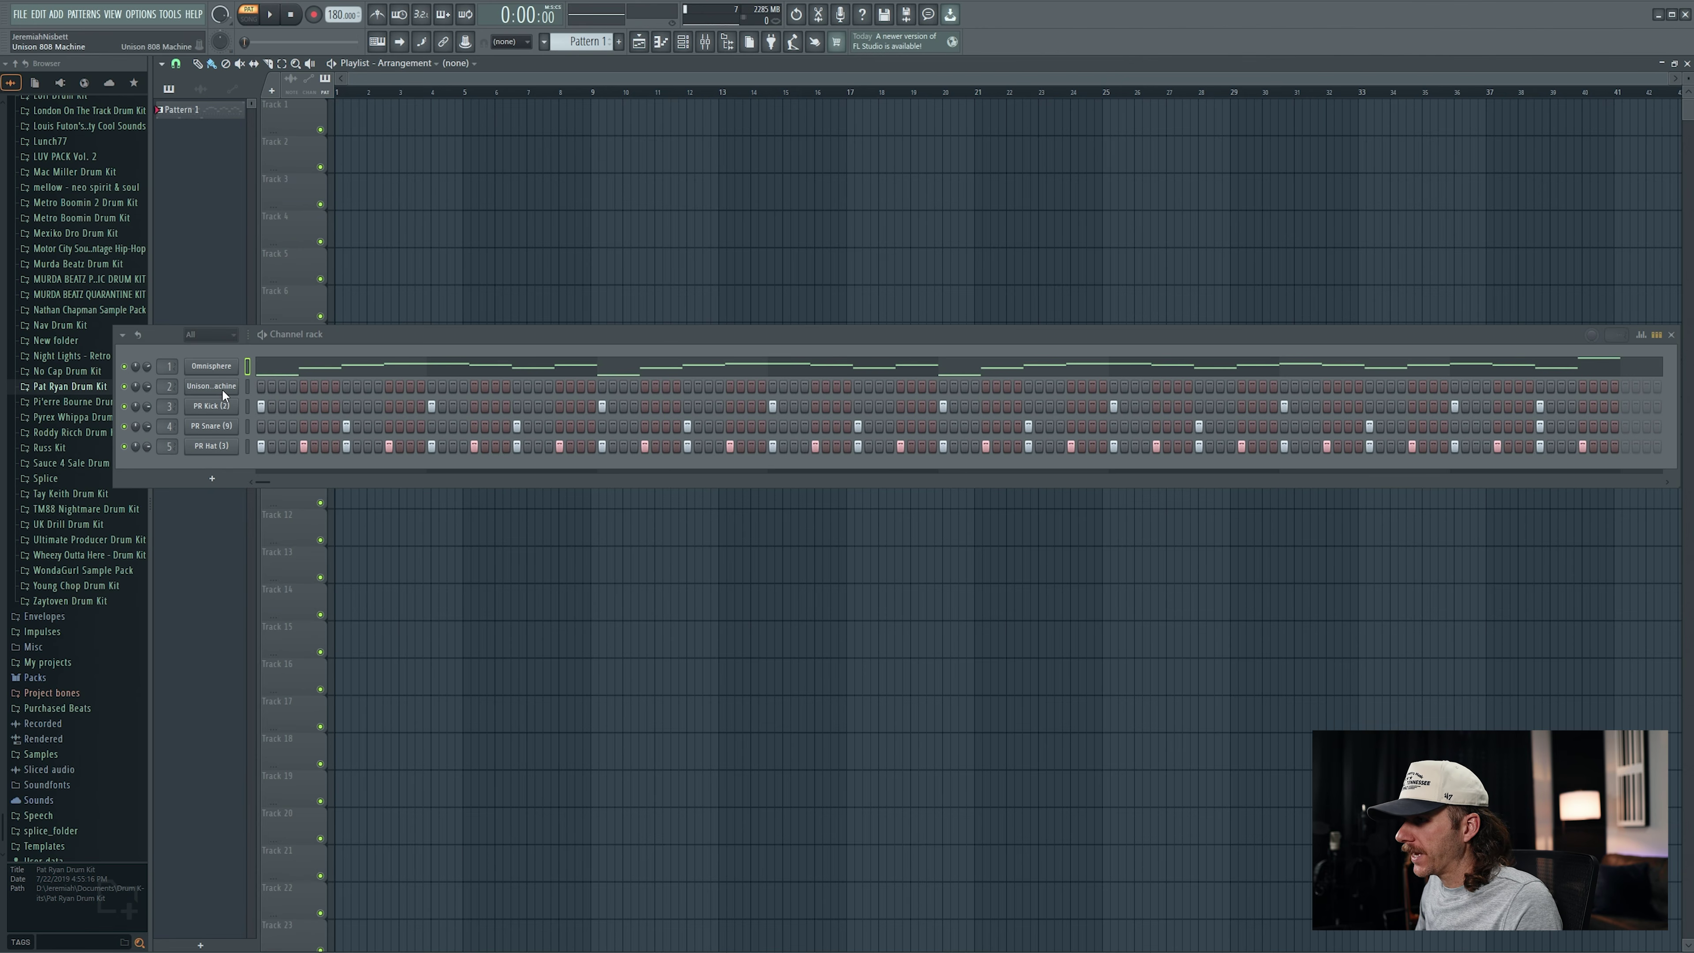
# Open the Unison 808 Machine channel's plugin, reposition its window and preview the initial Dirty 808
pyautogui.click(222, 392)
pyautogui.moveTo(387, 202); pyautogui.dragTo(774, 329)
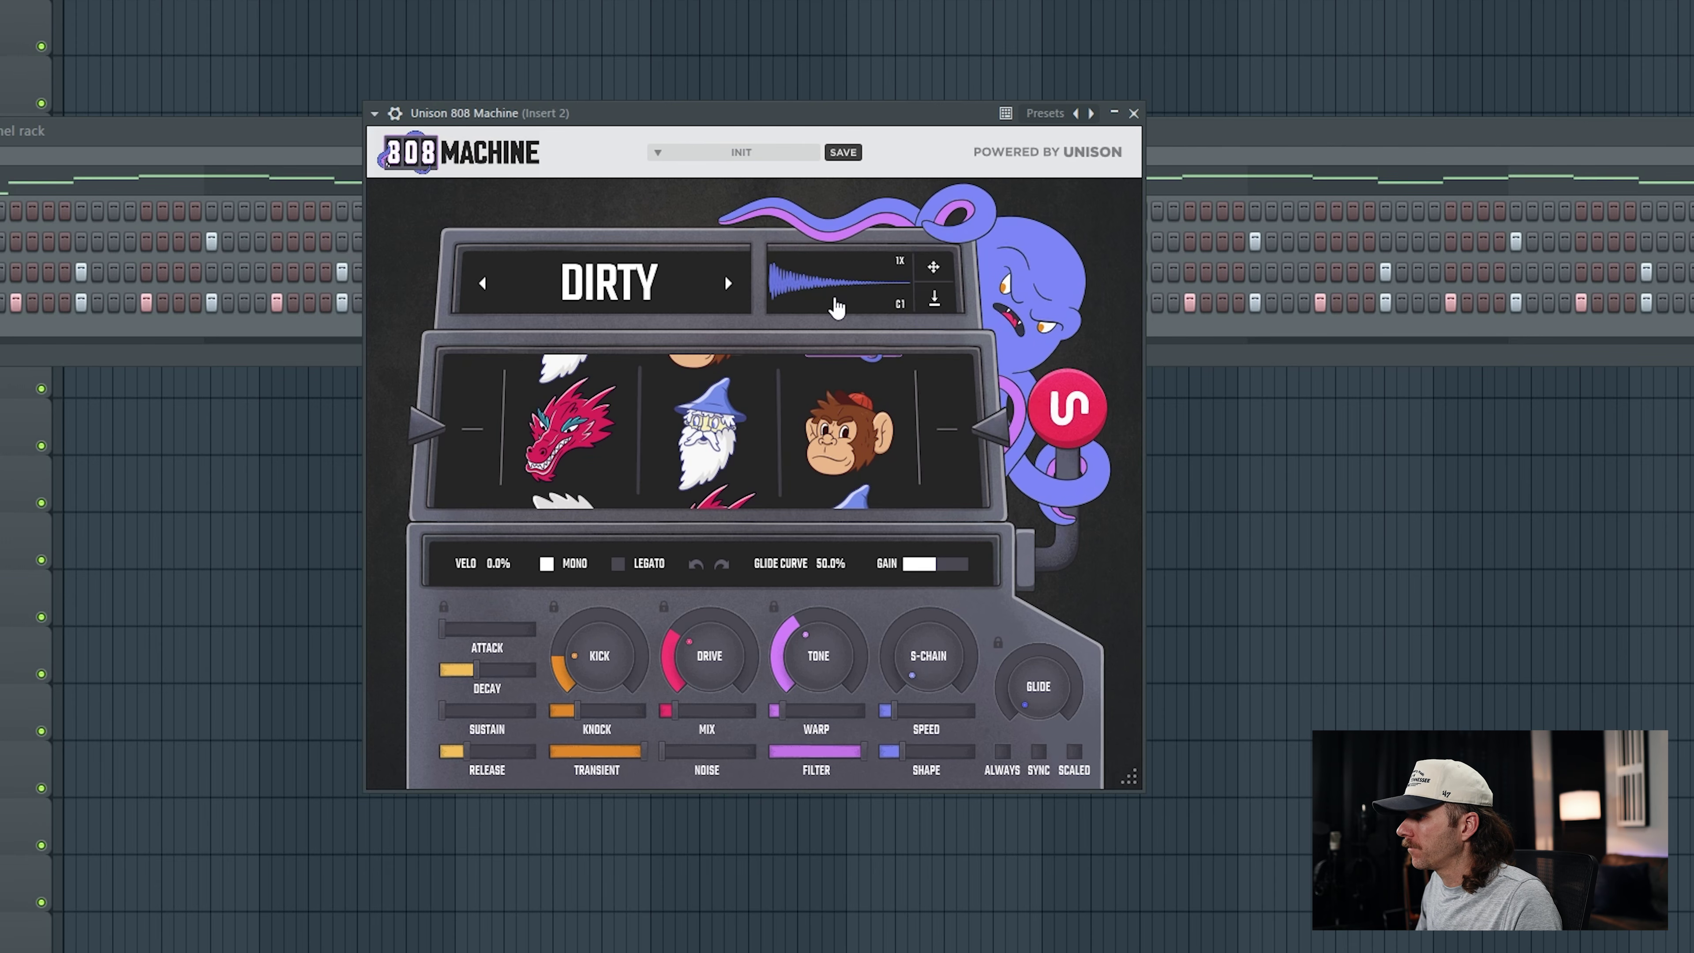
pyautogui.click(837, 307)
# Switch through the Lo-Fi and Aggressive styles while generating random 808s, ending on a new Dirty 808
pyautogui.click(727, 283)
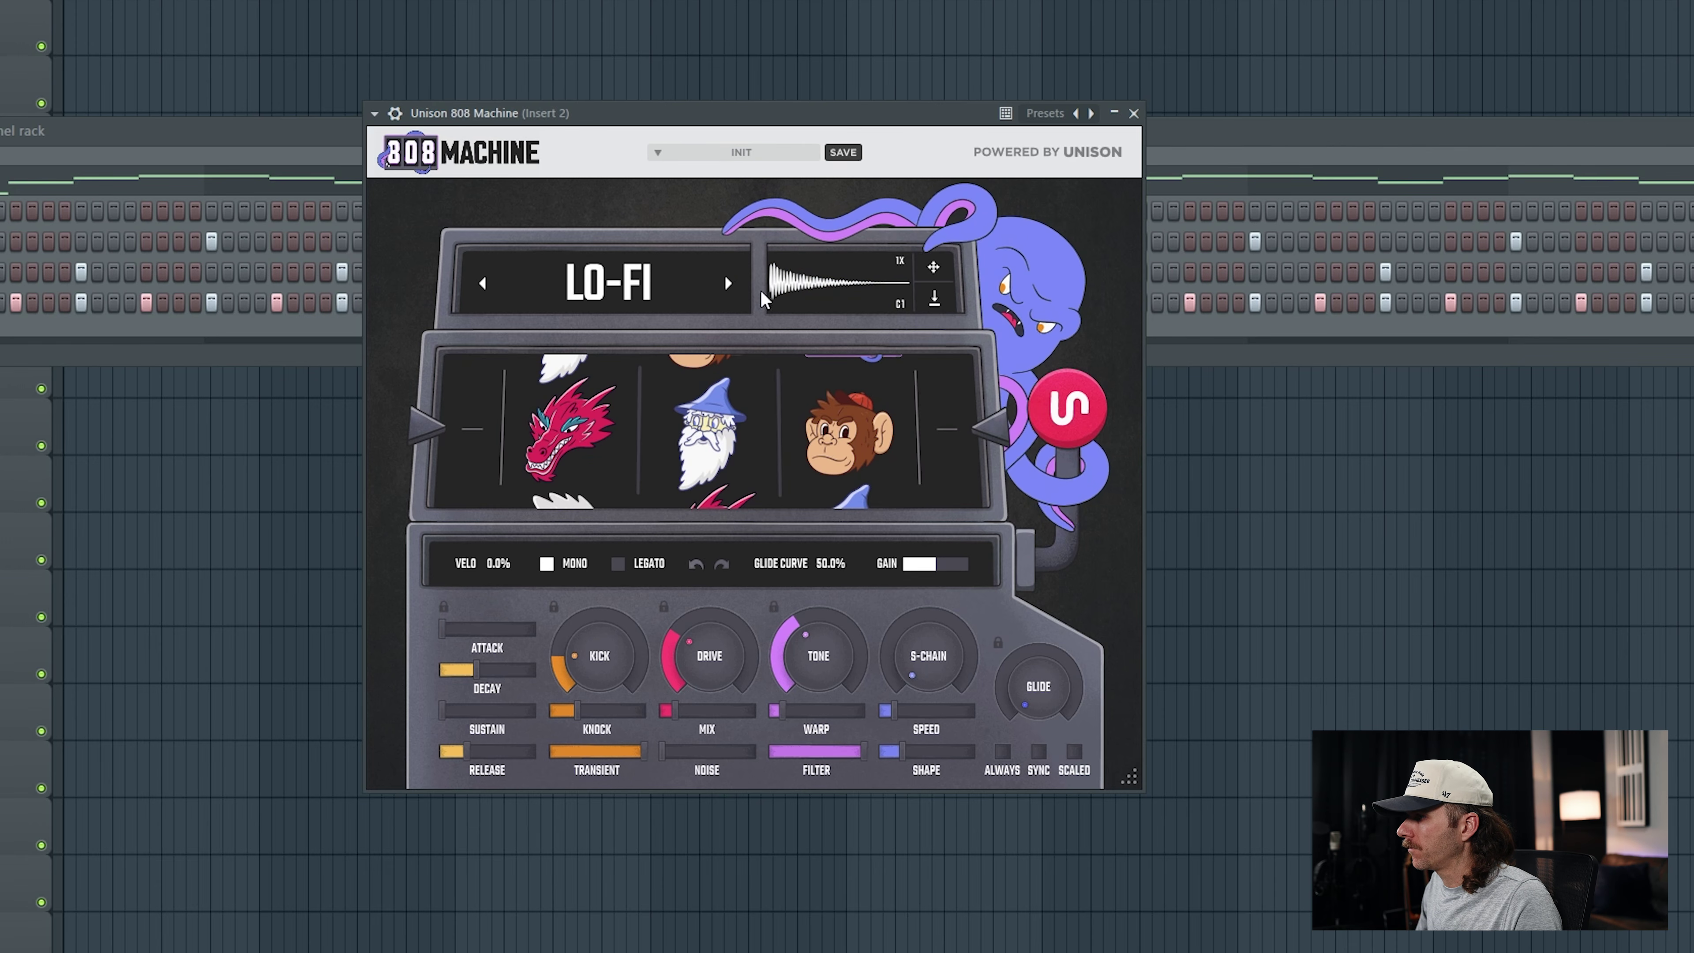
pyautogui.click(1054, 414)
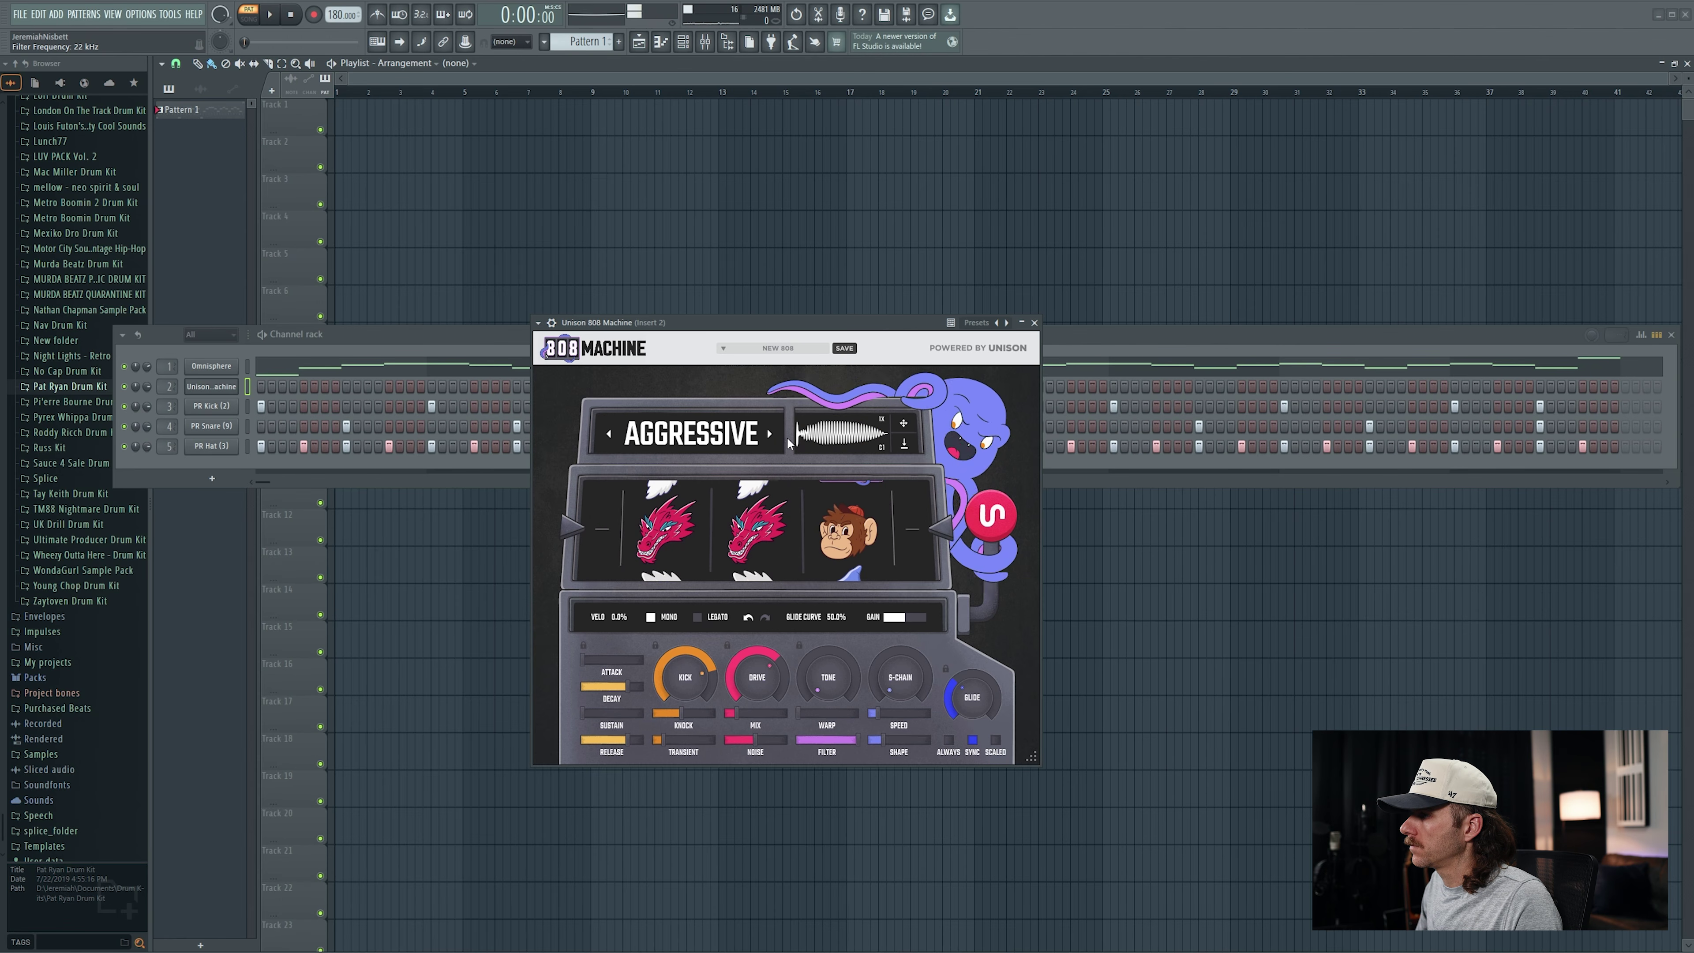
pyautogui.click(772, 435)
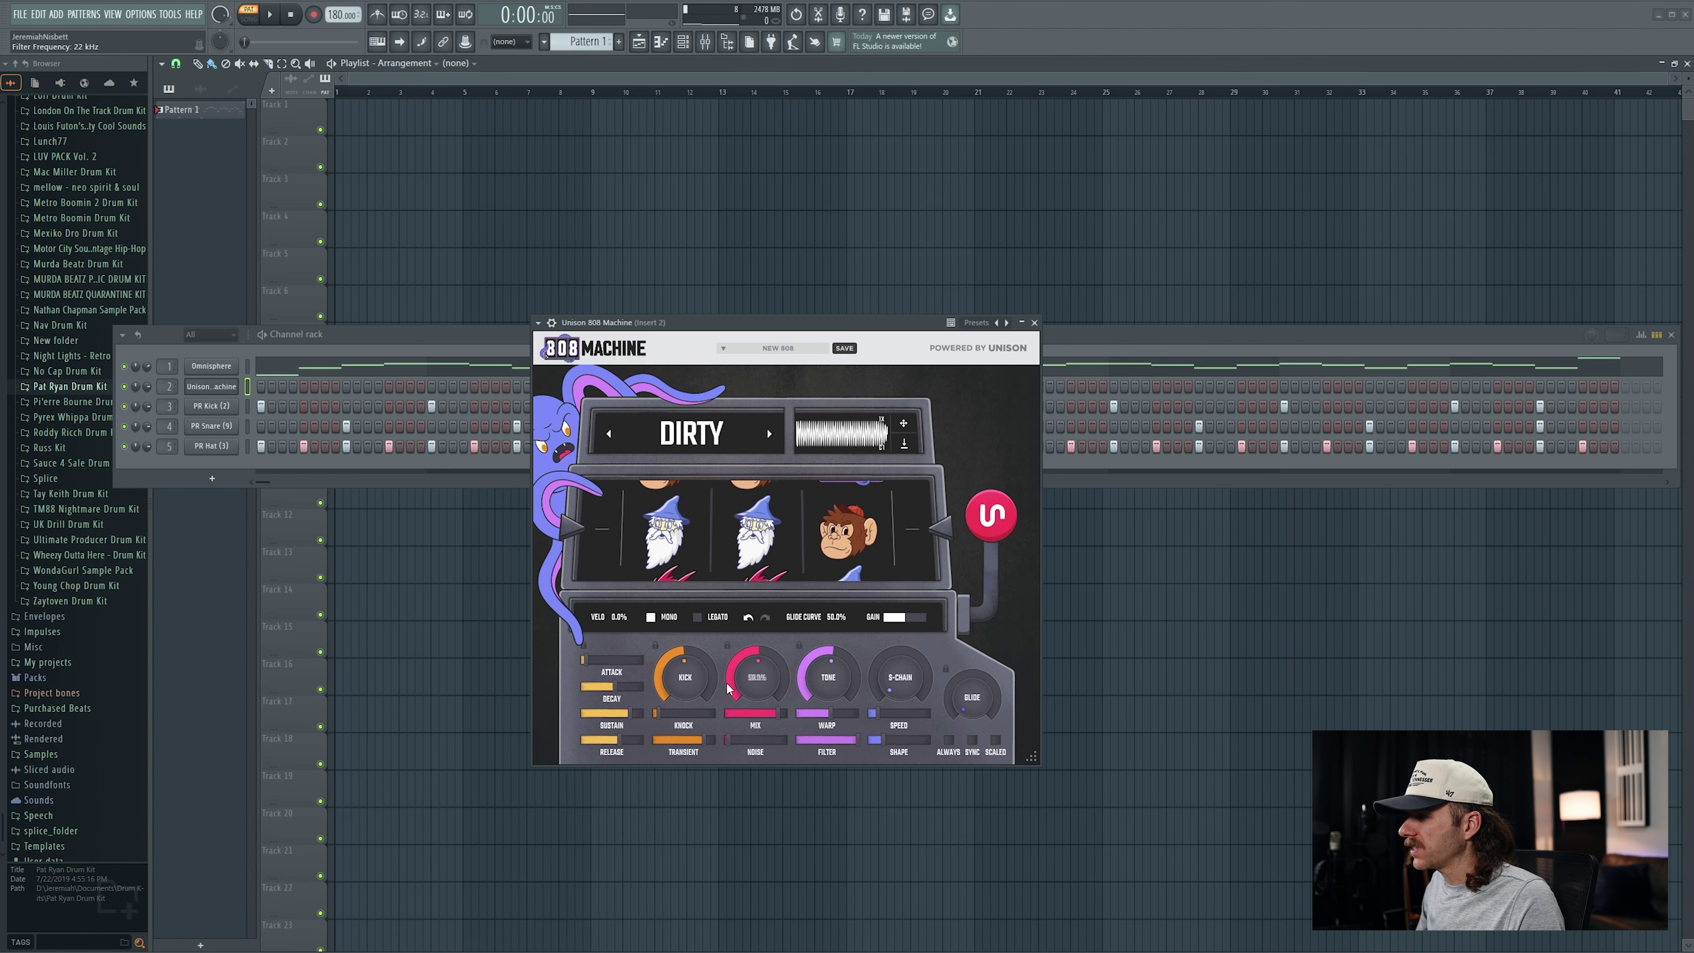
# Set the 808's kick to 0%, tone to 42.6% and drive to 31.1%, previewing the sound in between
pyautogui.moveTo(707, 676); pyautogui.dragTo(689, 762)
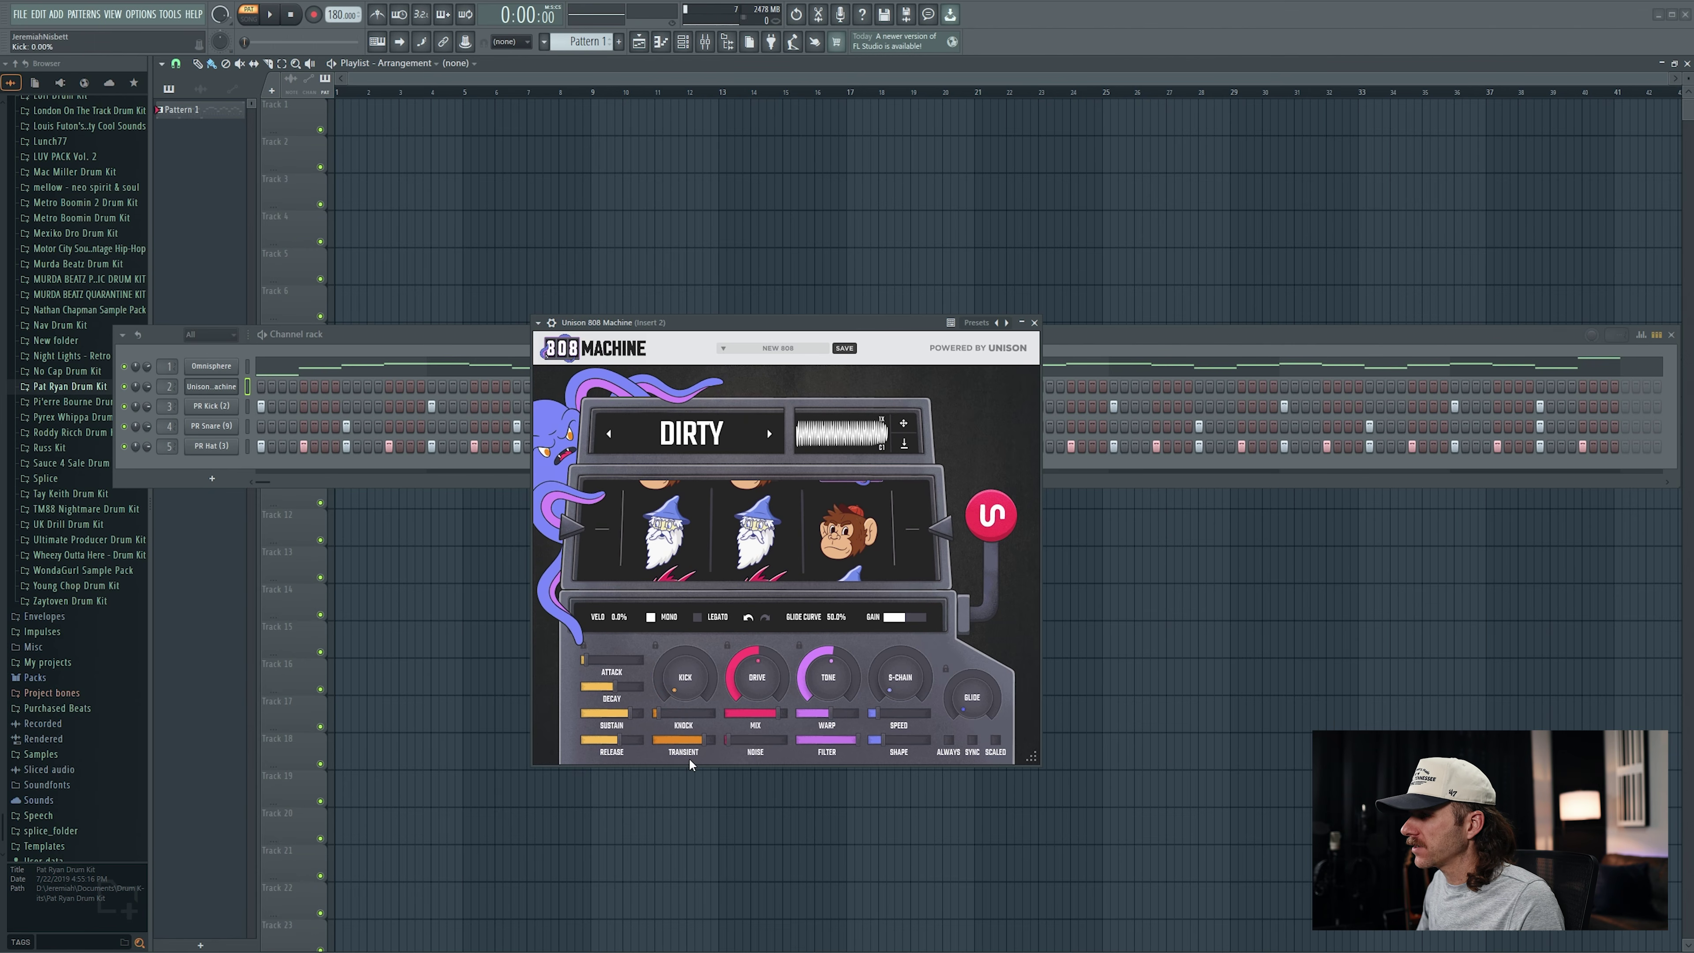
pyautogui.click(848, 440)
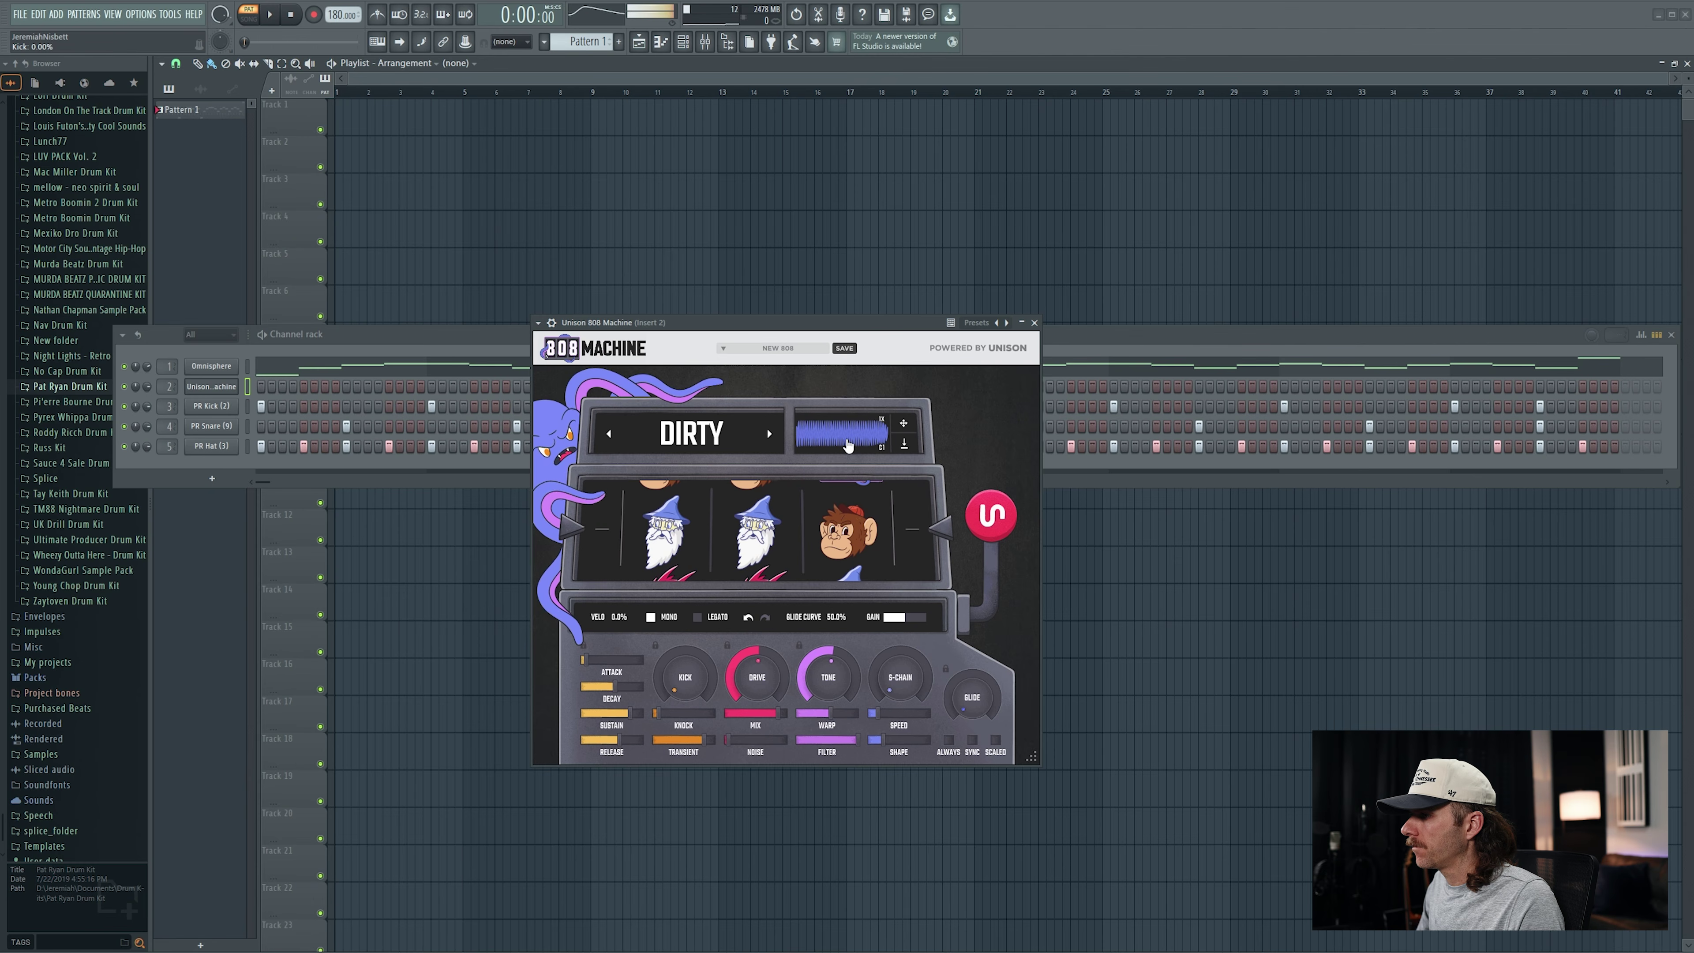
pyautogui.moveTo(839, 686)
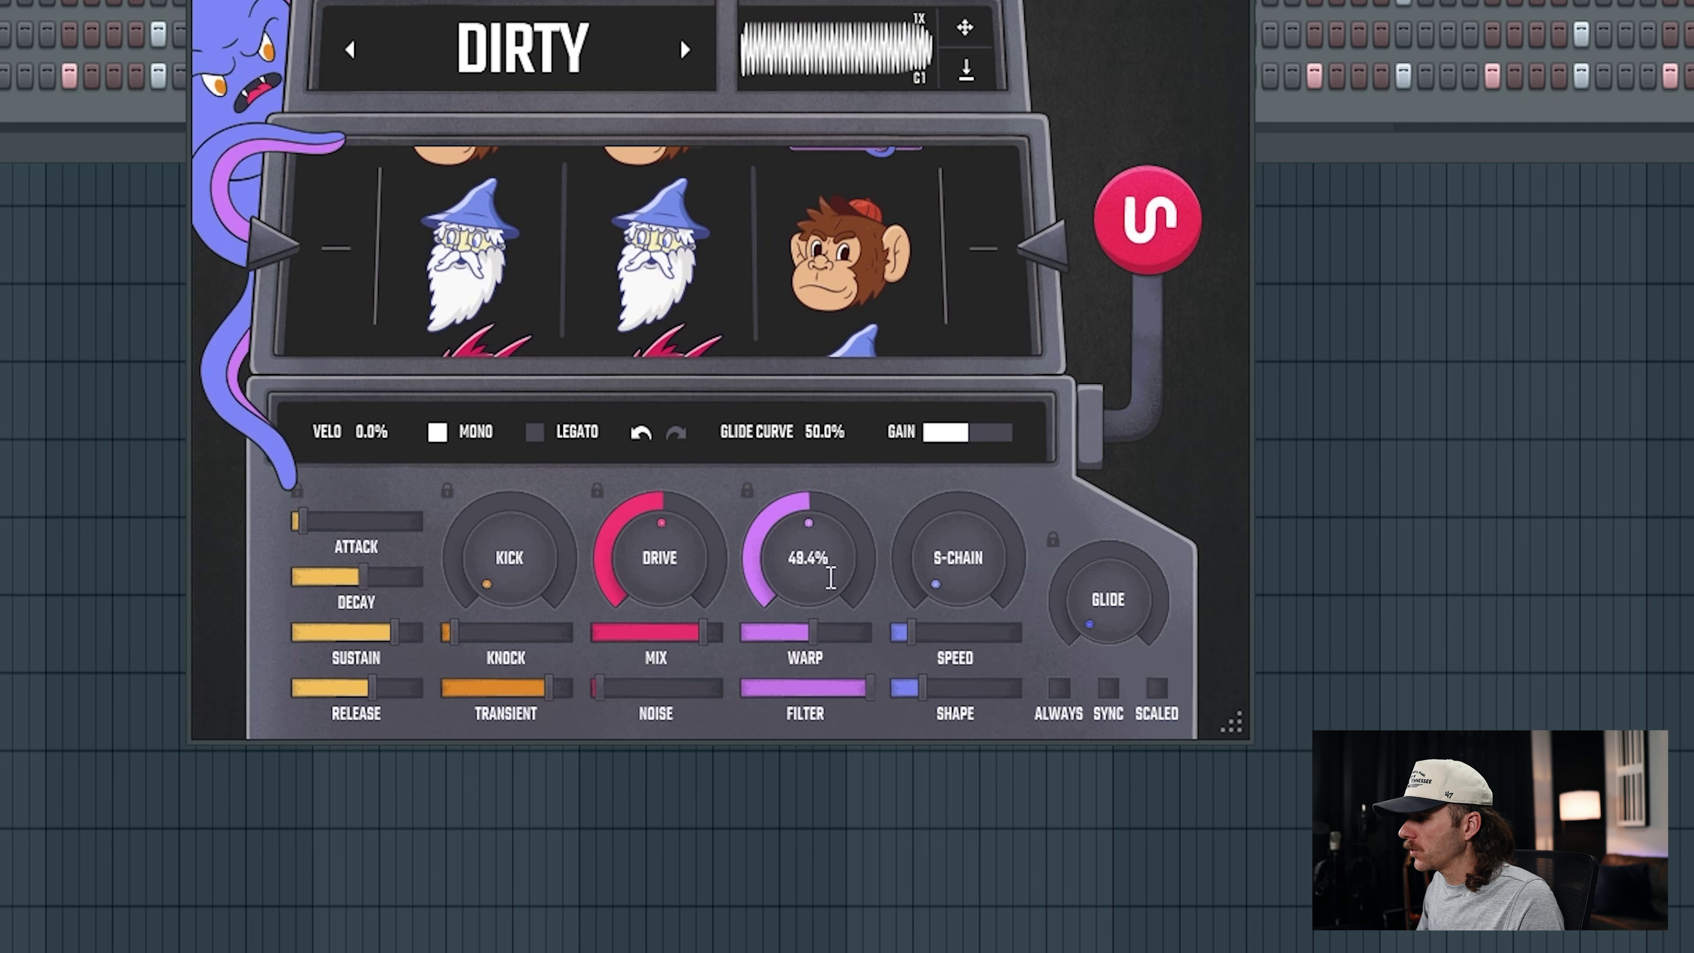
pyautogui.moveTo(832, 578); pyautogui.dragTo(829, 594)
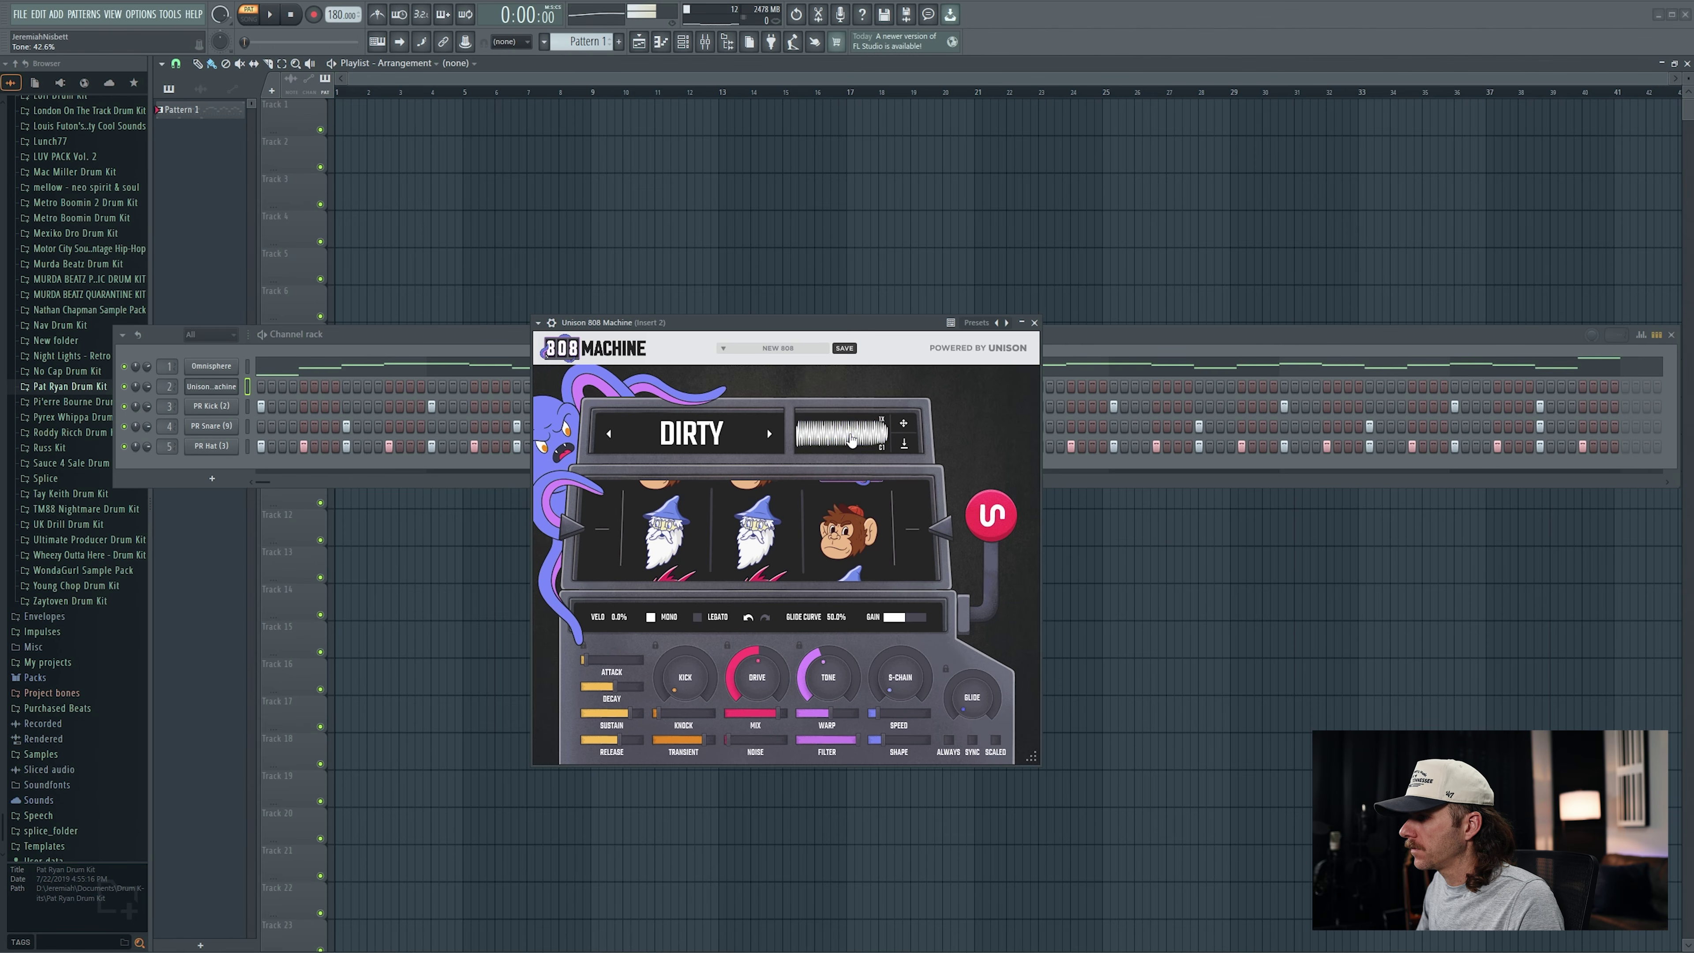
pyautogui.moveTo(757, 678); pyautogui.dragTo(757, 694)
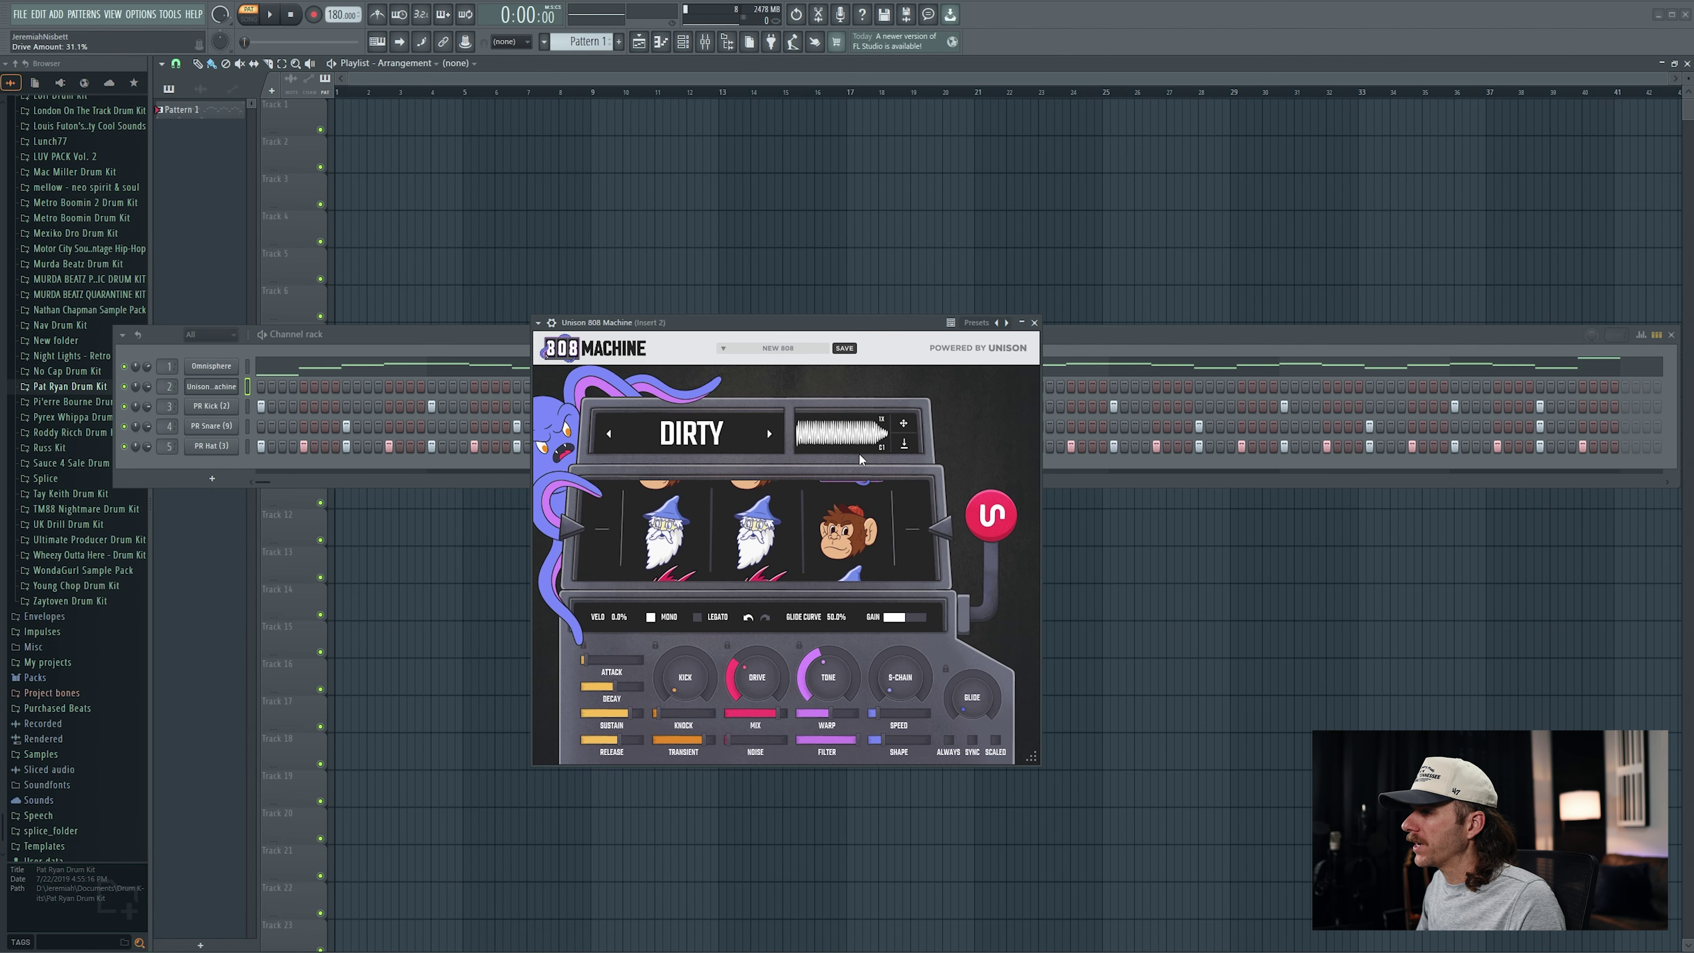
# Write the Unison 808 Machine bassline in the piano roll using the notes A3, F3 and D3, and close the piano roll
pyautogui.moveTo(675, 649)
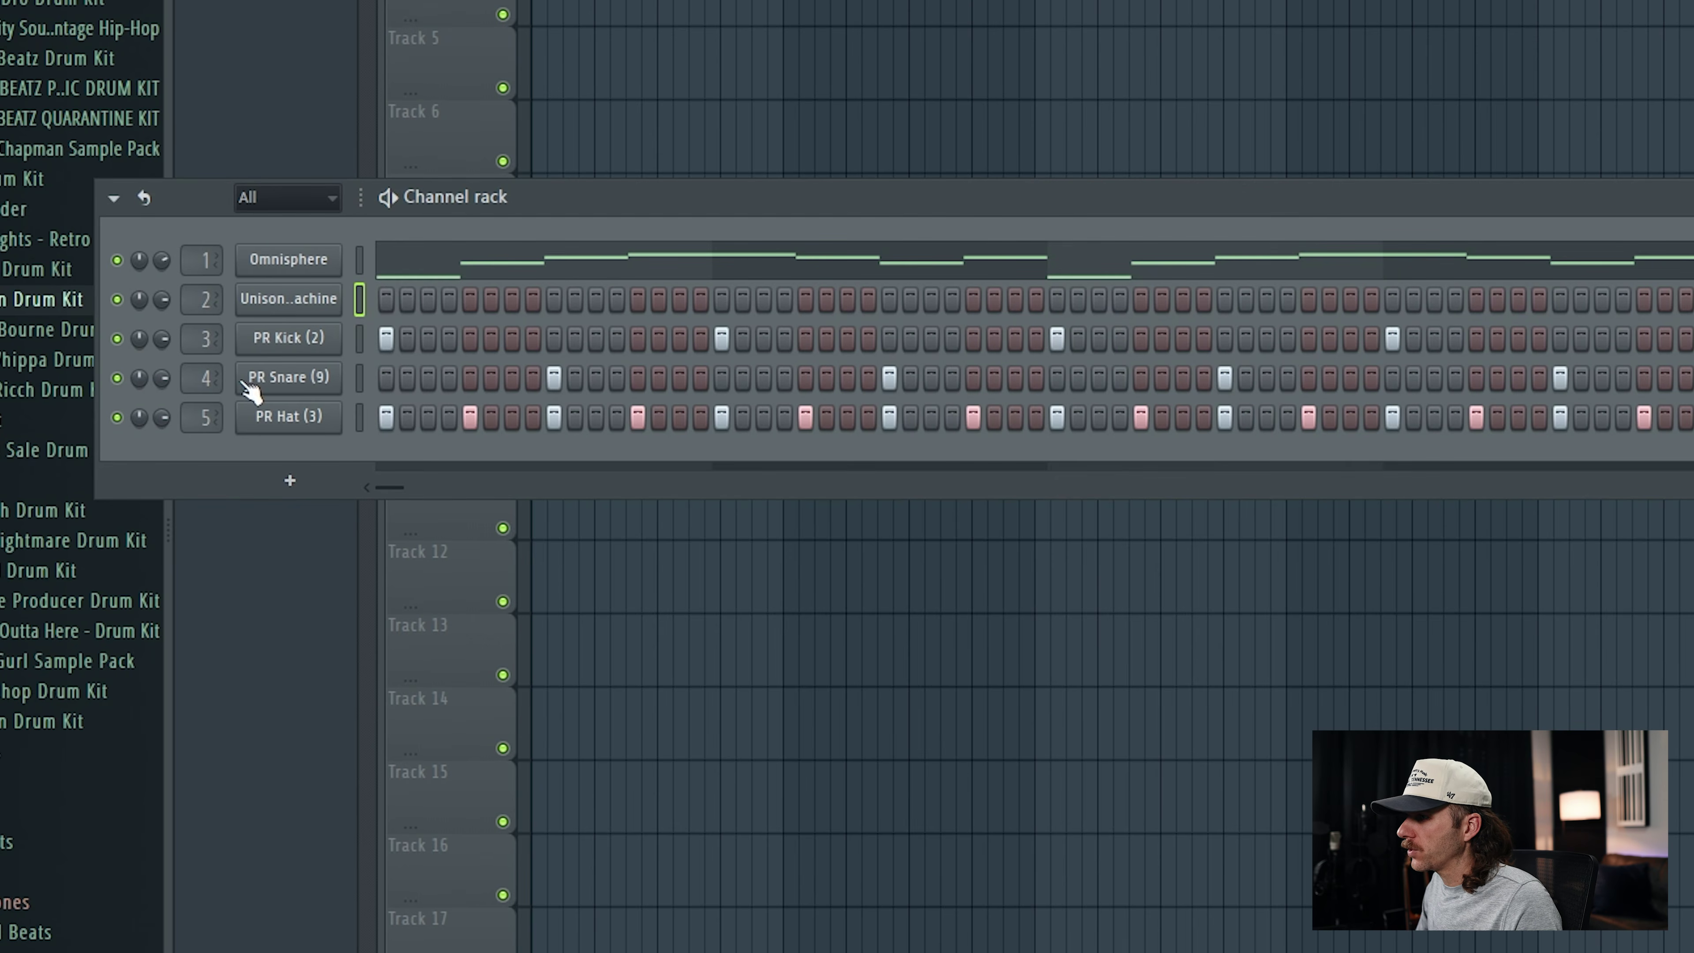
pyautogui.rightClick(279, 300)
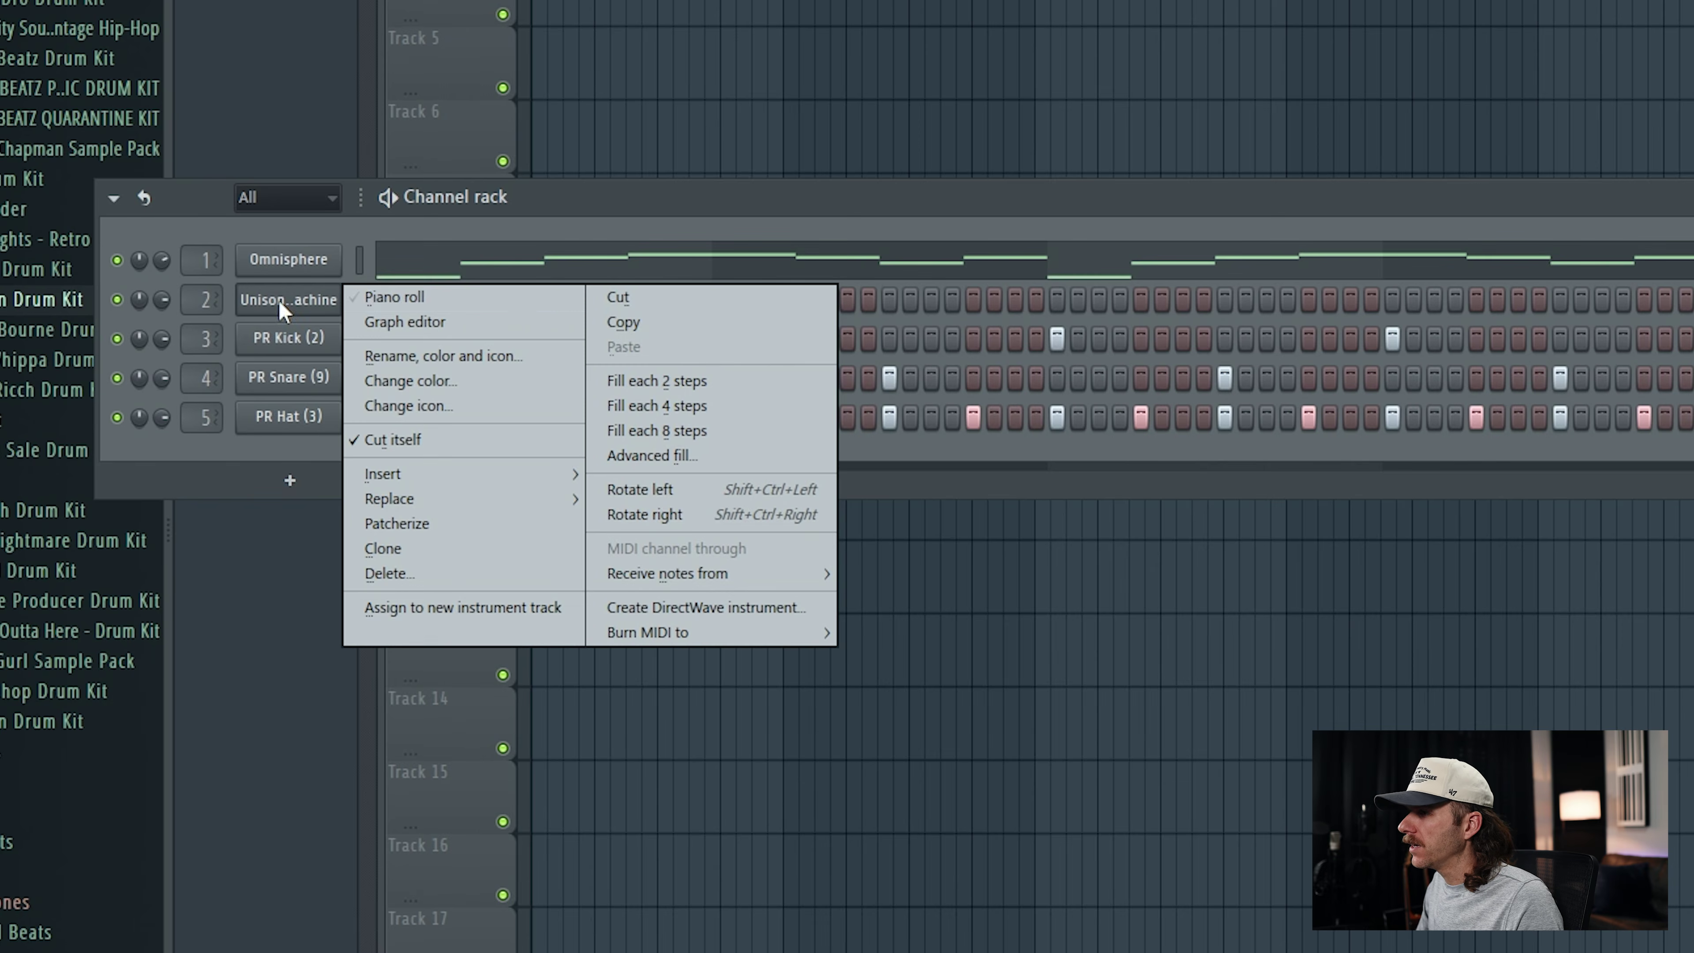
pyautogui.click(516, 304)
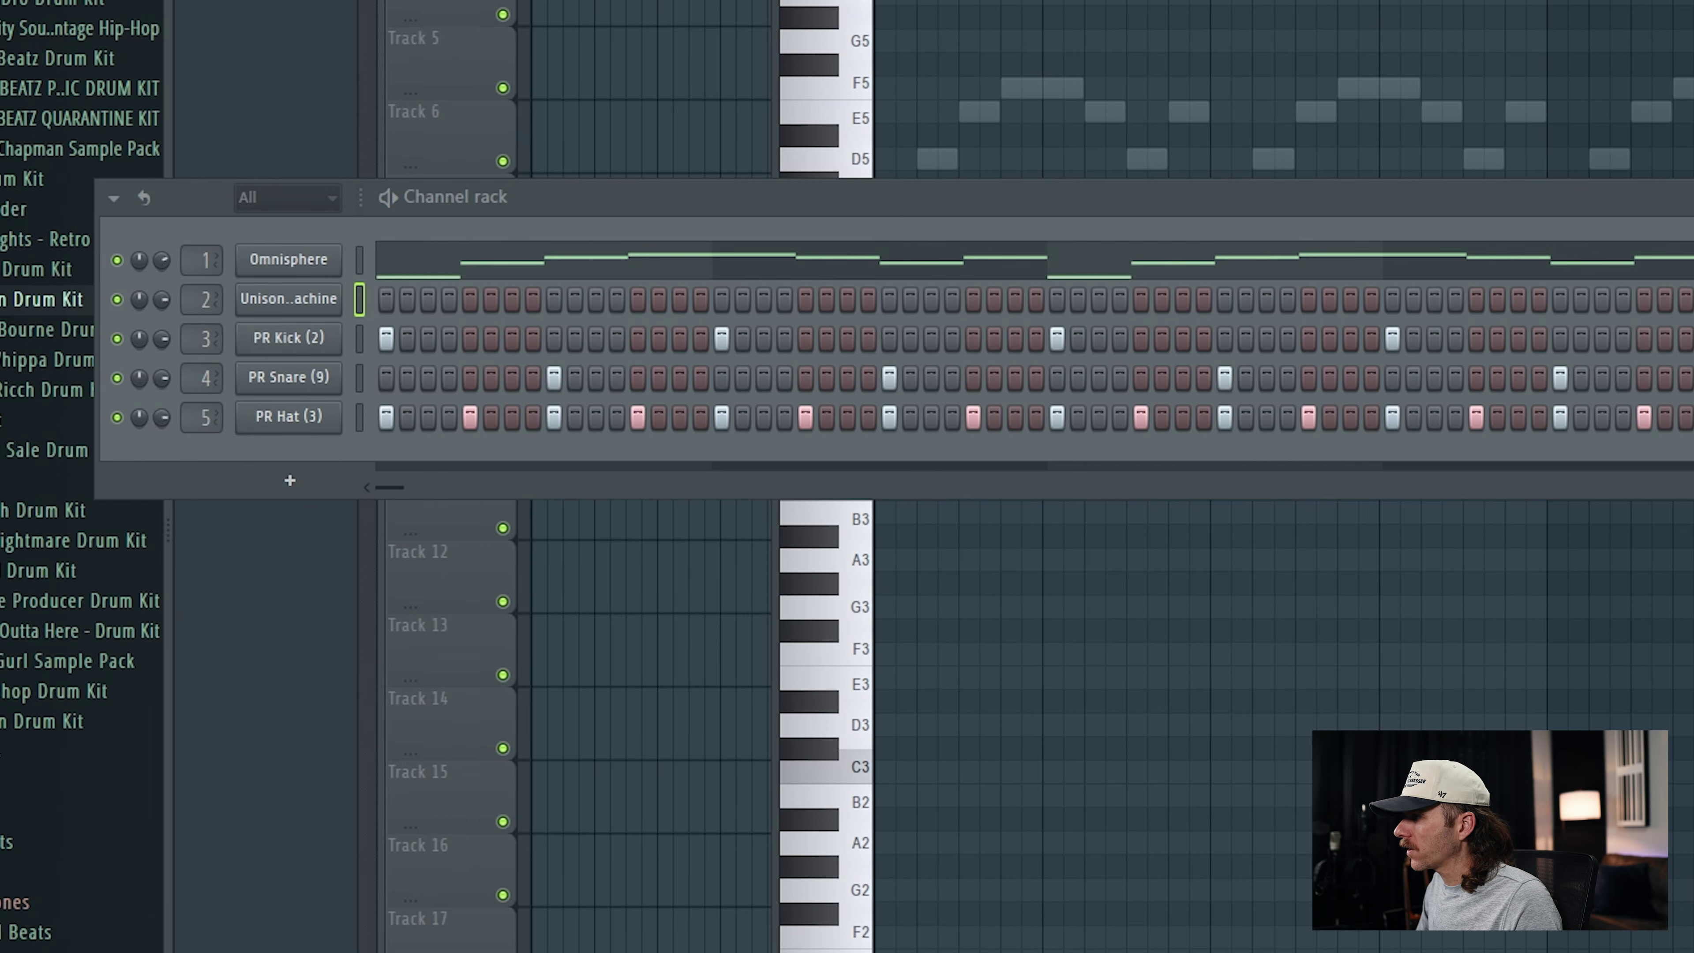
pyautogui.click(1208, 198)
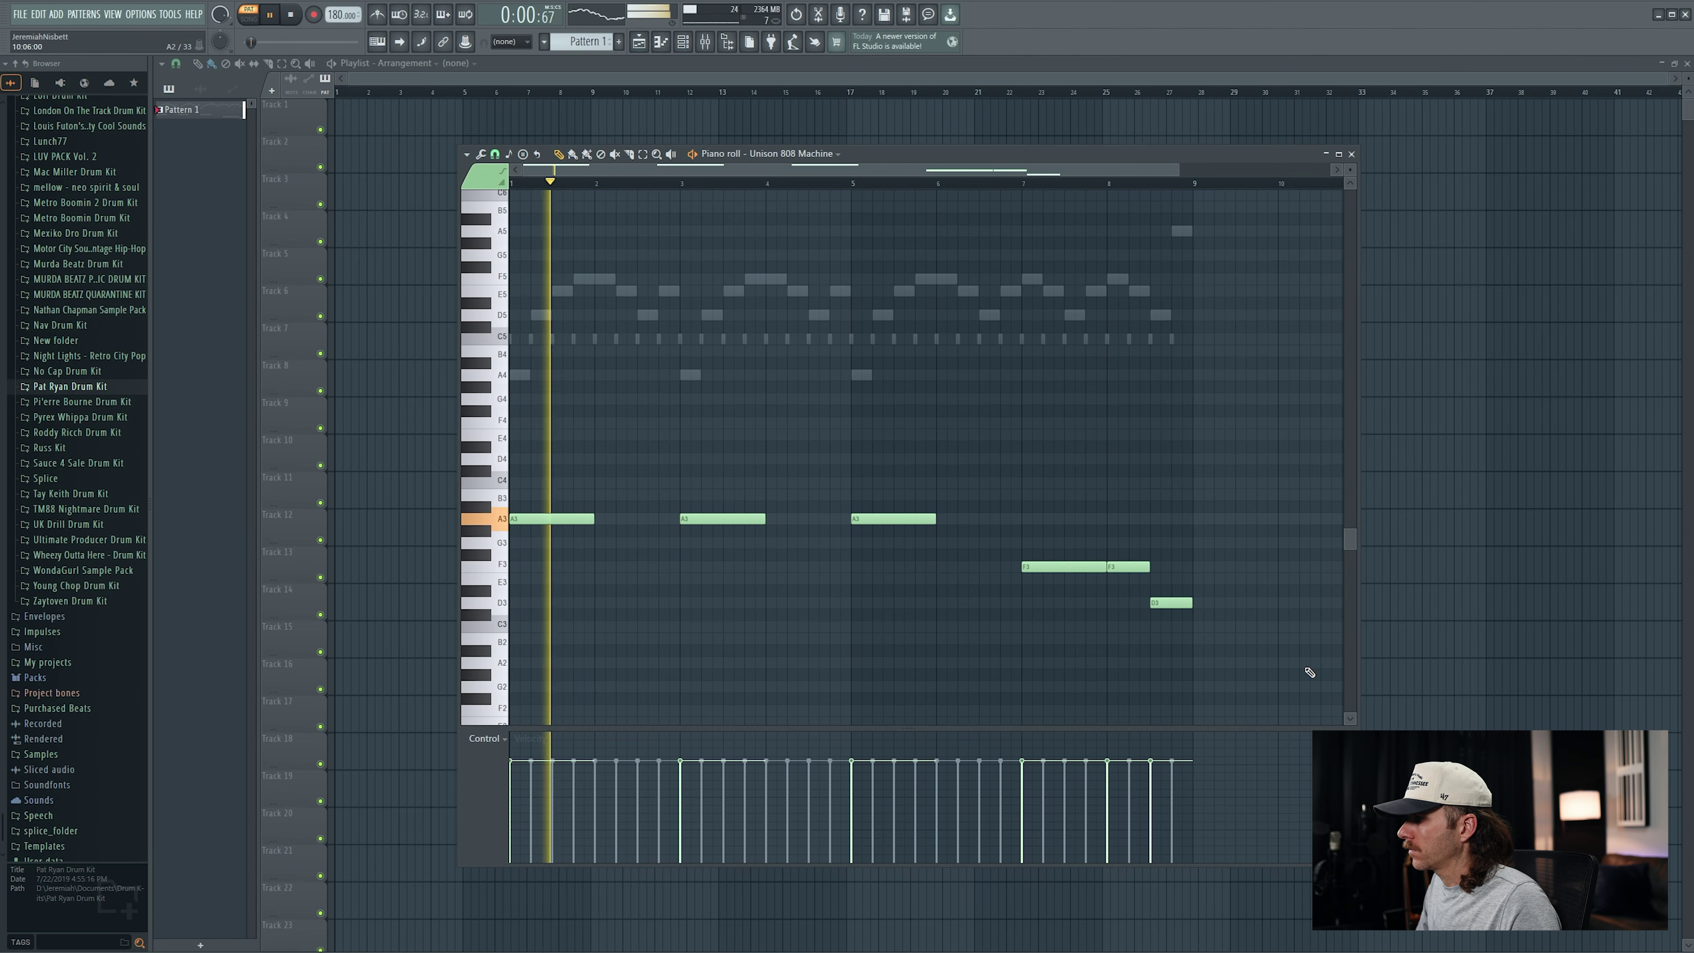
pyautogui.click(1352, 153)
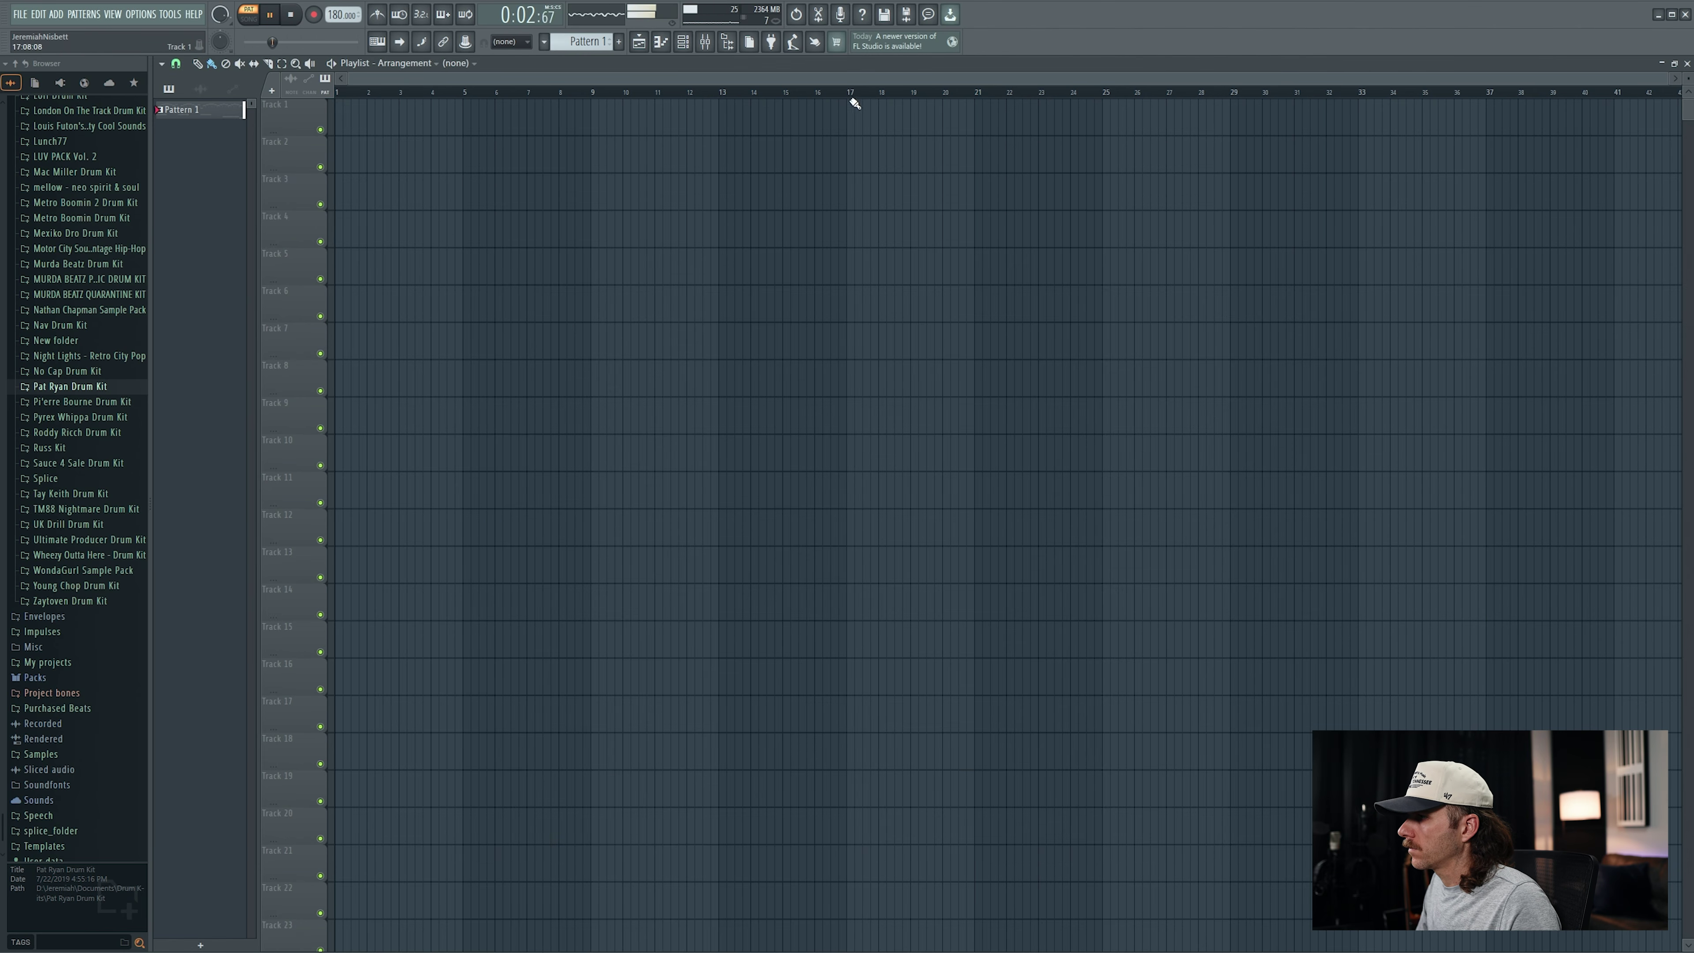
# Add Clap (3) and MB Clap (15) hits near the pattern's end in the channel rack, and reopen the 808 Machine during playback
pyautogui.click(691, 49)
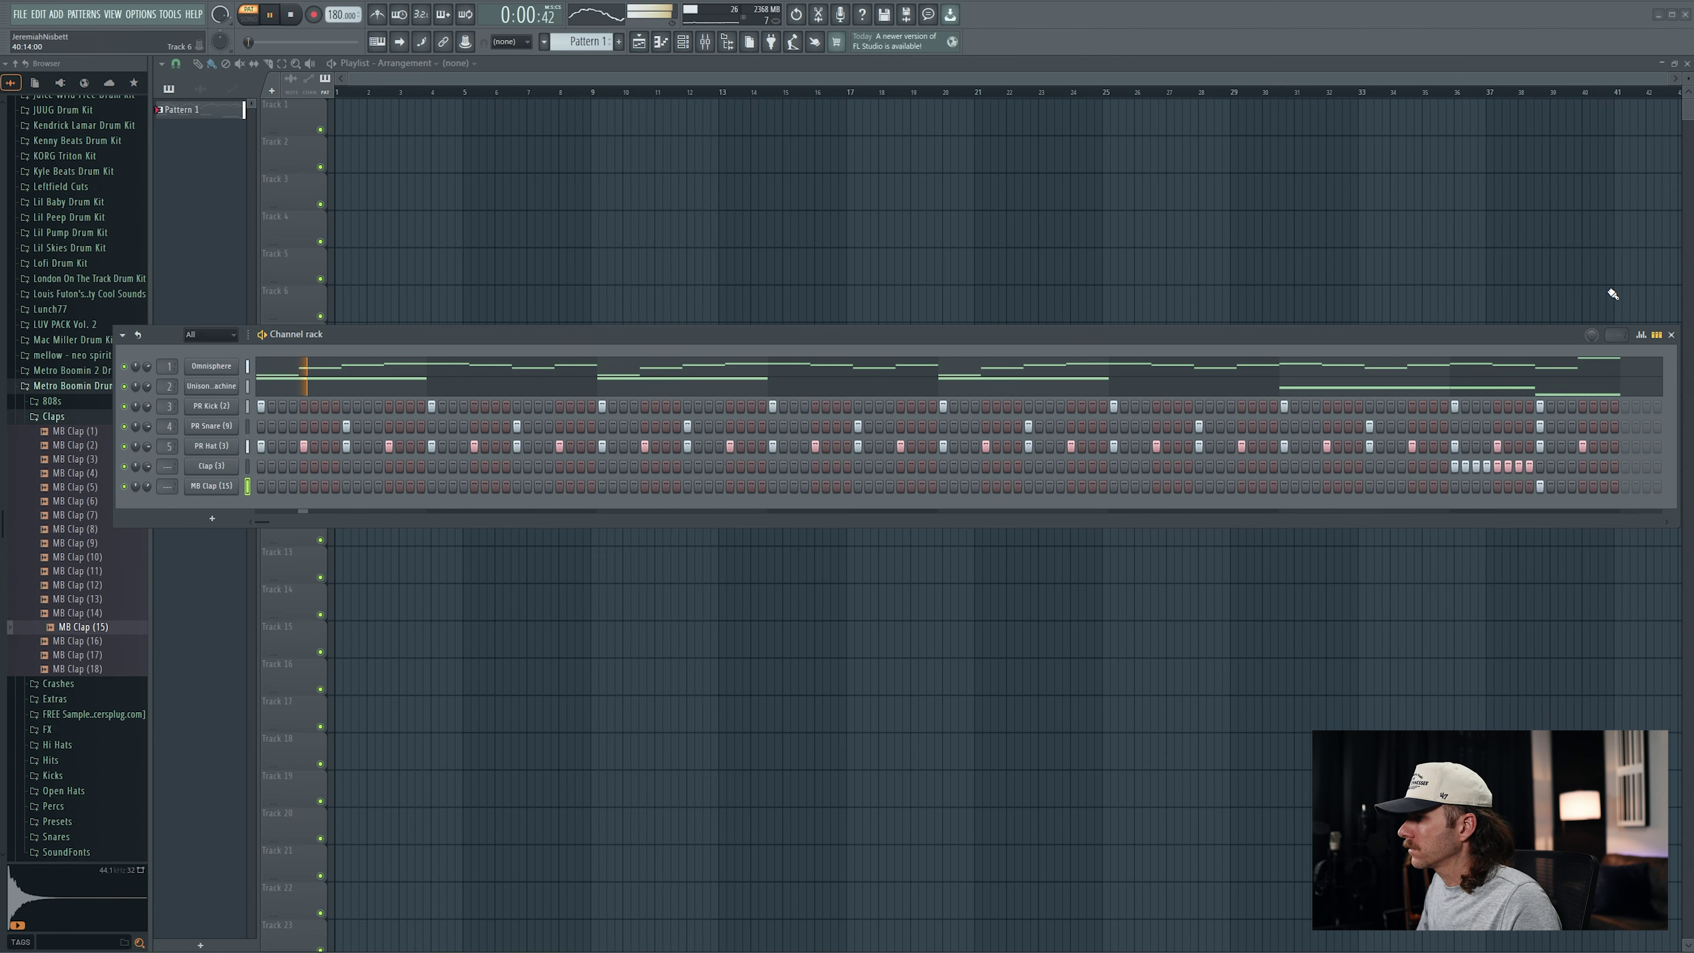
pyautogui.click(235, 387)
pyautogui.press('space')
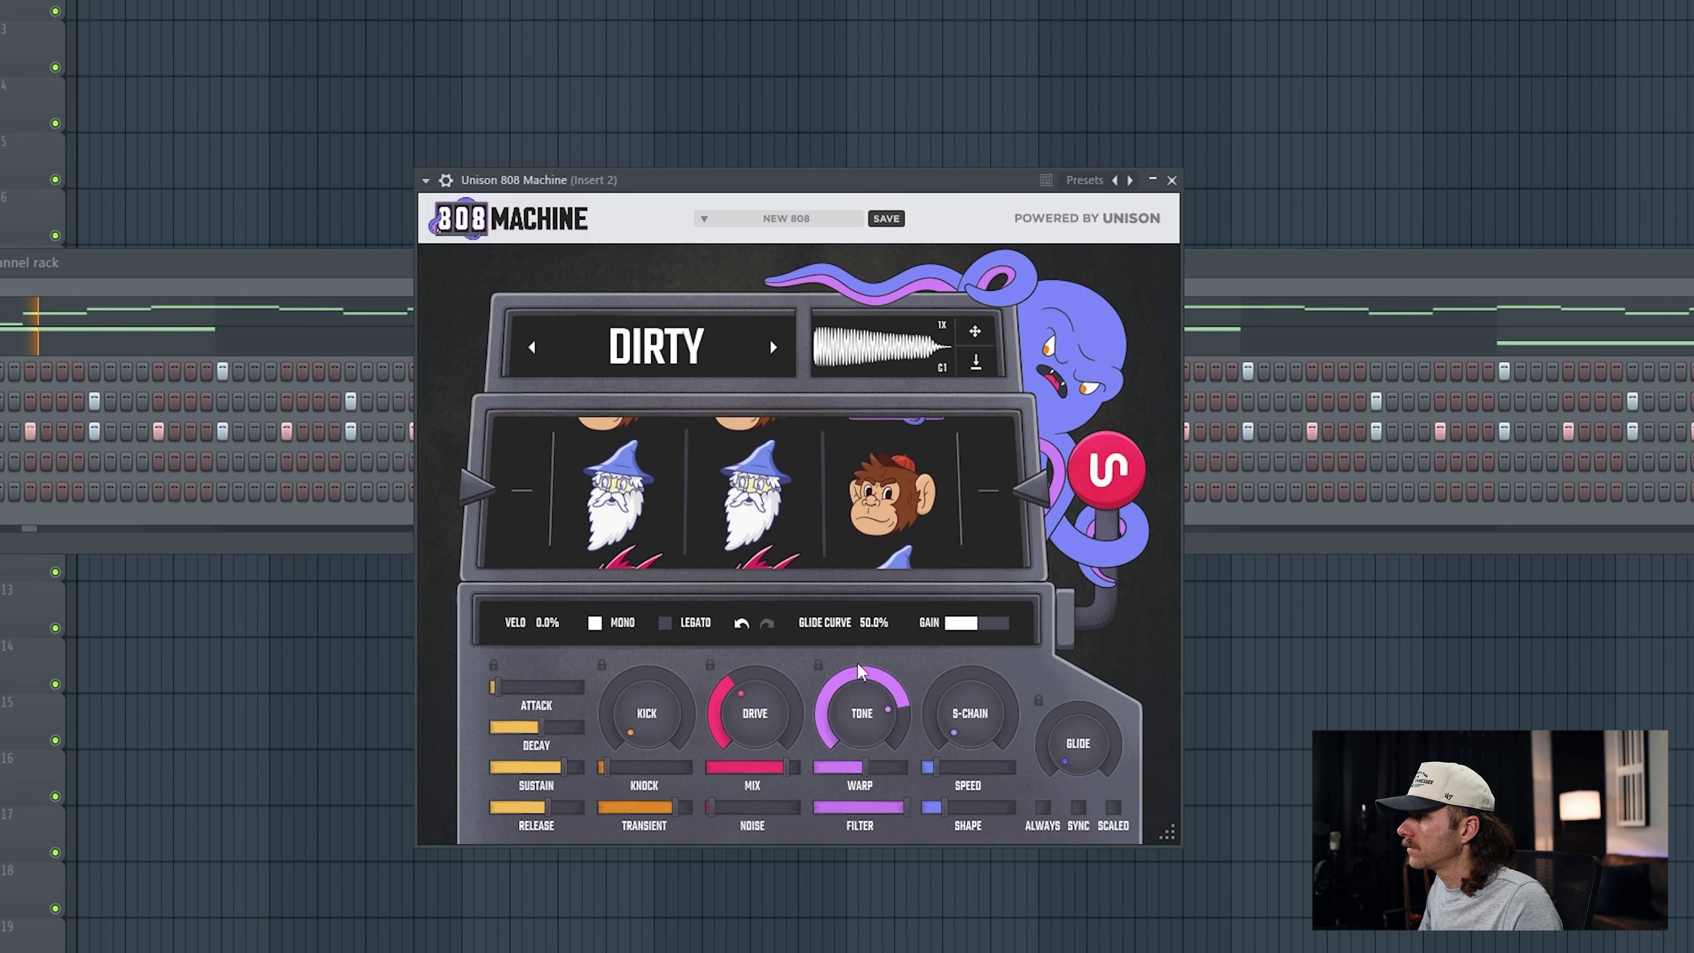
# Raise the 808's drive and lower its tone to about 65.8%
pyautogui.moveTo(725, 694); pyautogui.dragTo(751, 657)
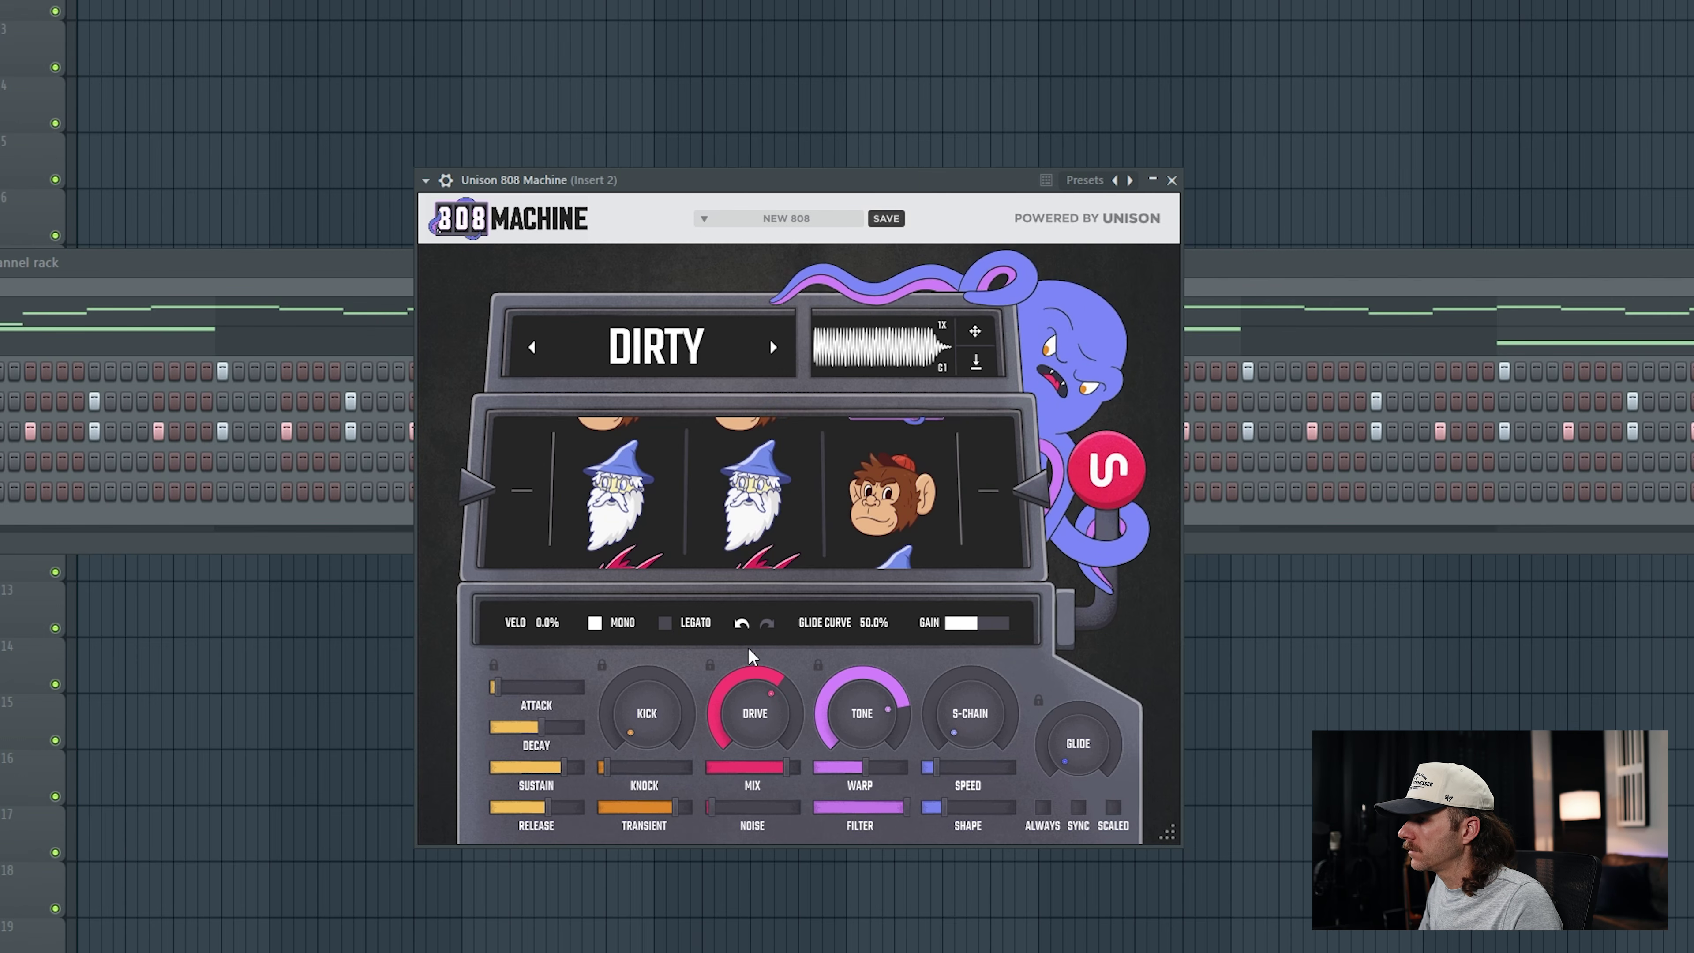
pyautogui.moveTo(860, 714); pyautogui.dragTo(856, 748)
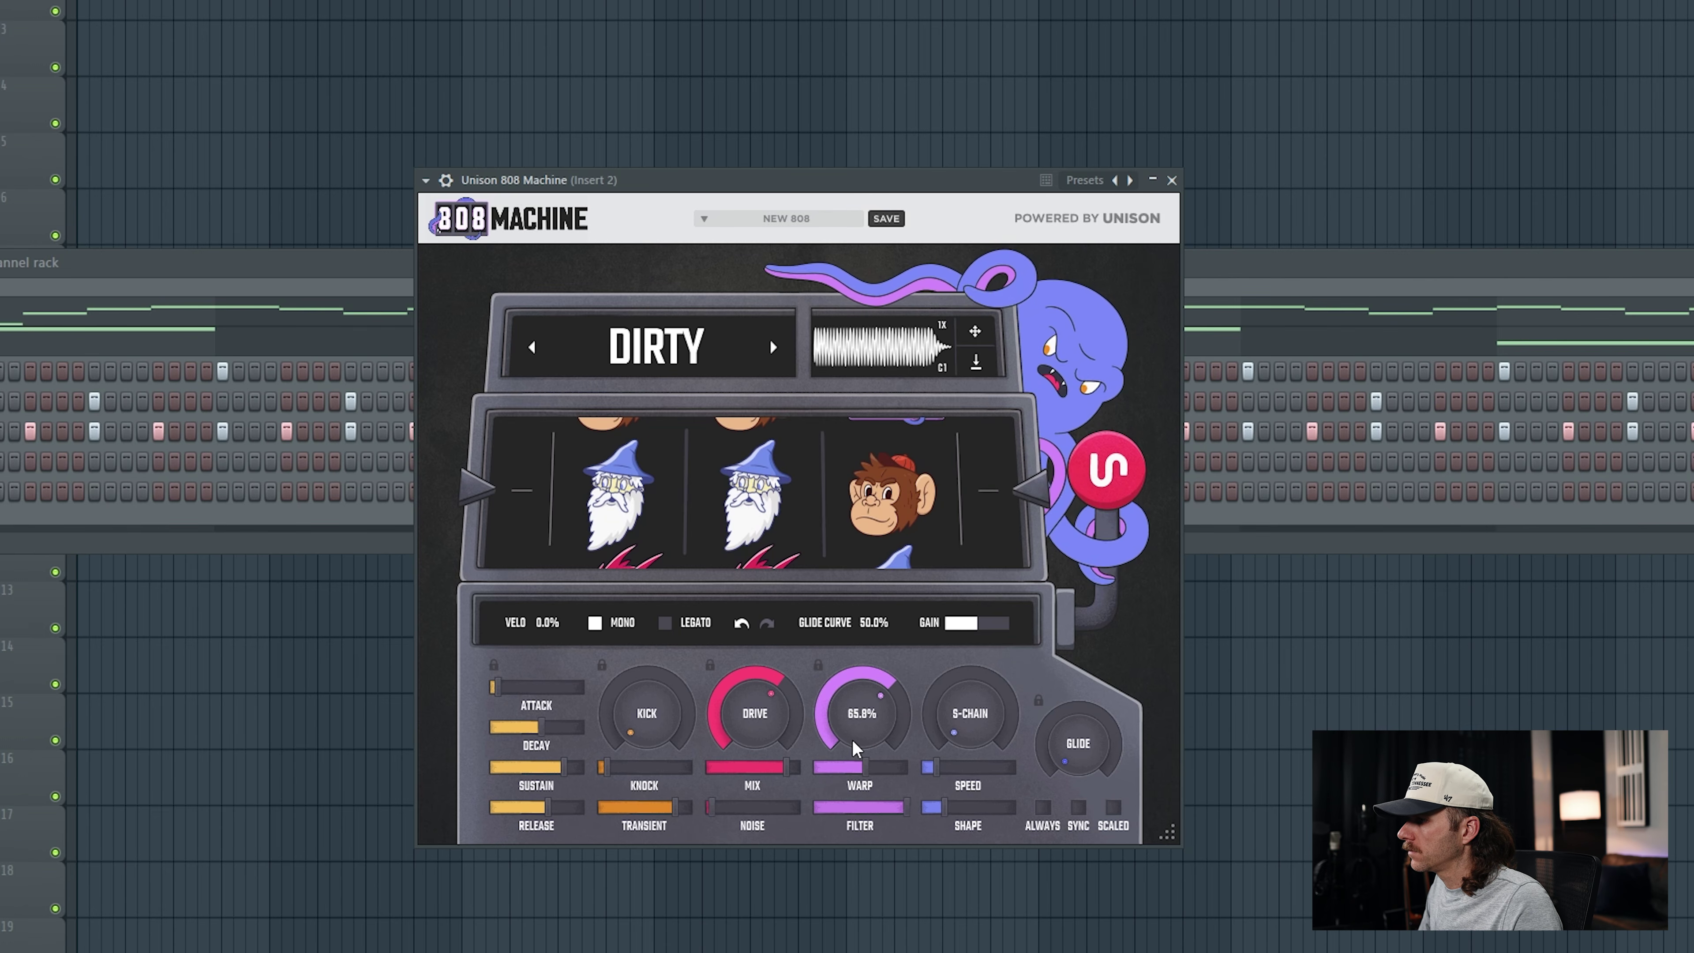
pyautogui.moveTo(856, 747); pyautogui.dragTo(858, 758)
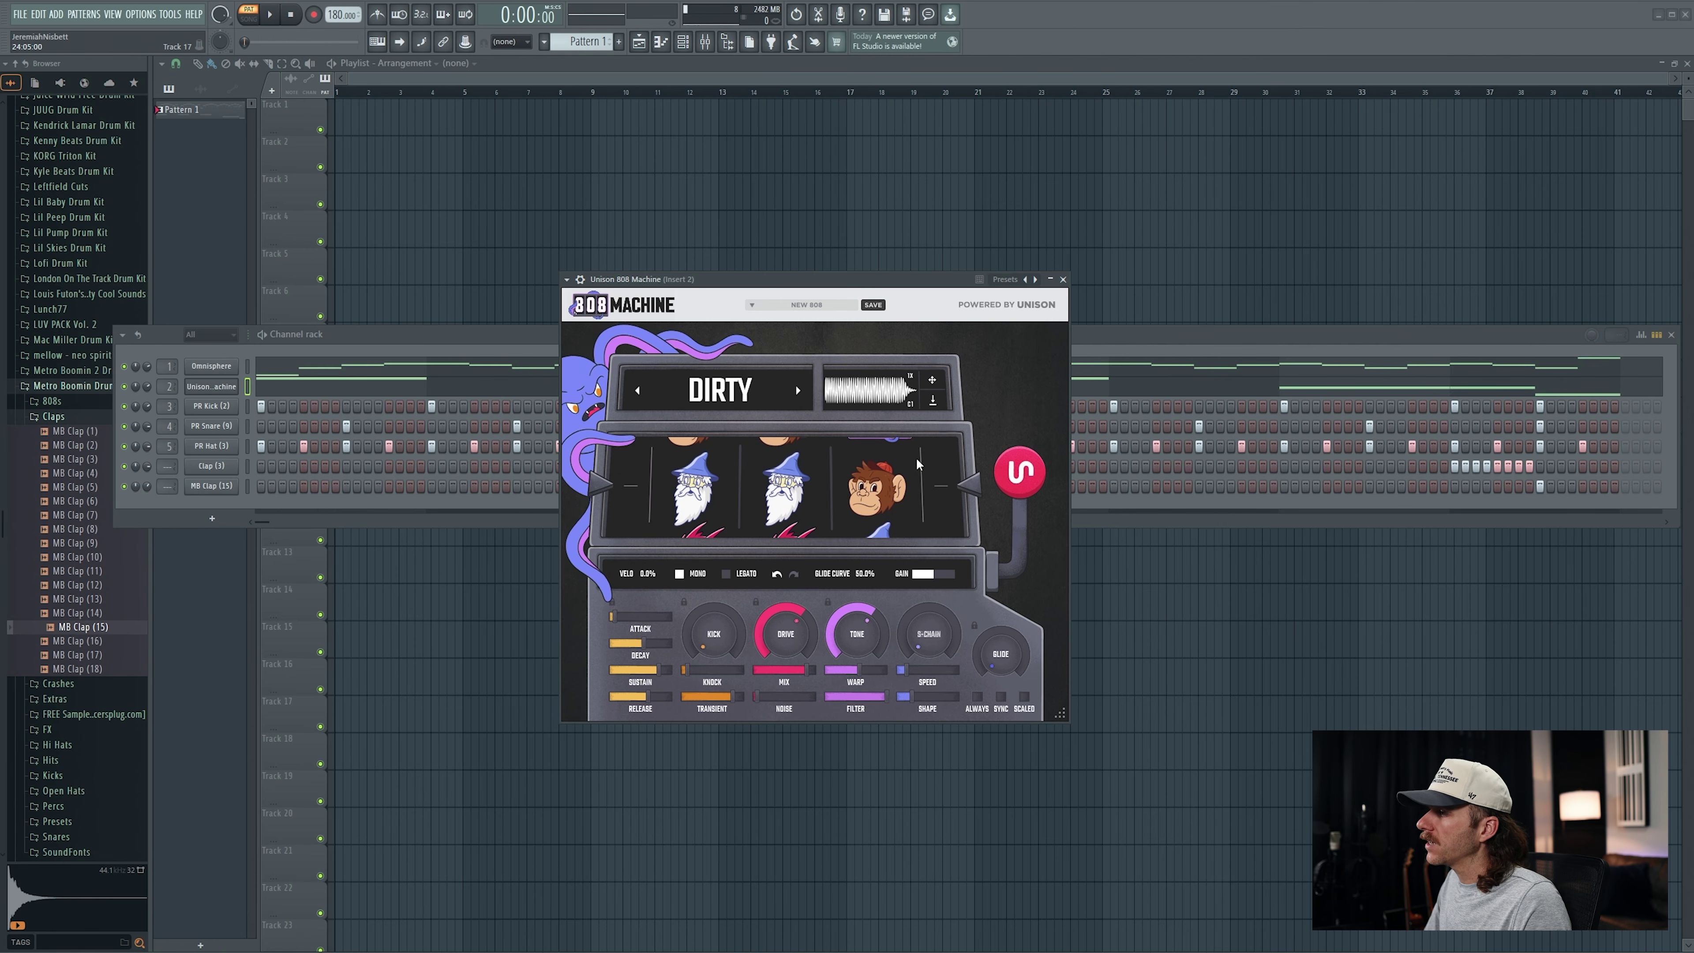
# Export the Dirty 808 as a WAV file named 808 - Dirty - C1 to the Downloads folder
pyautogui.click(934, 403)
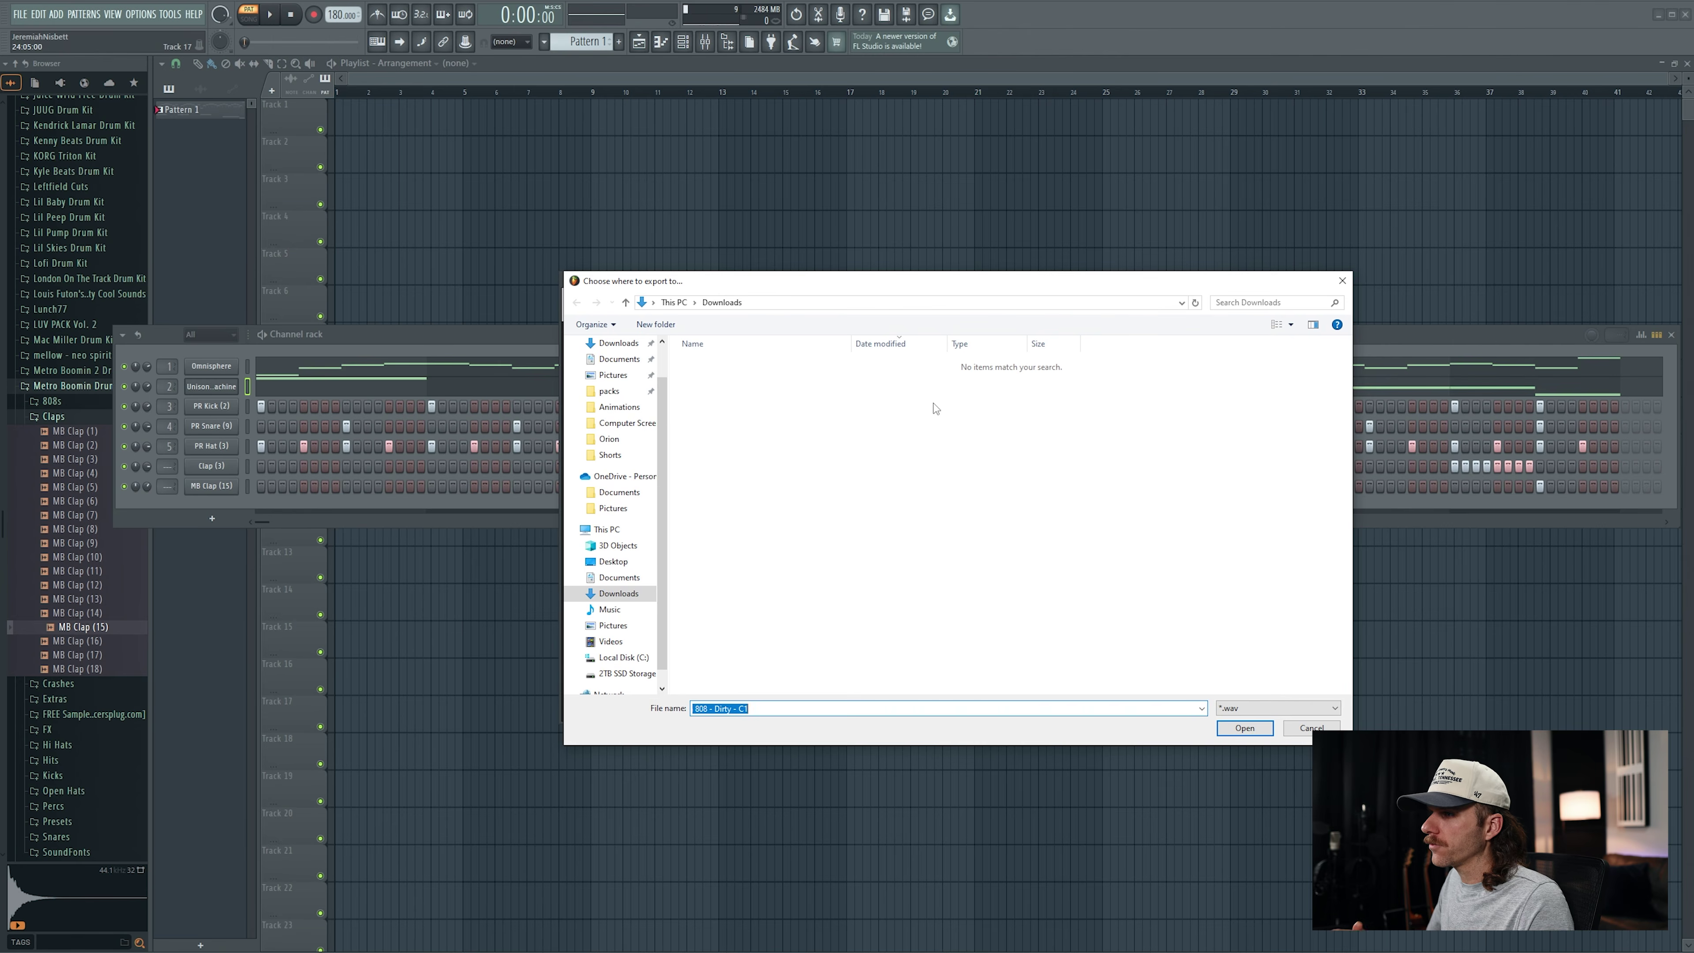
pyautogui.press('Return')
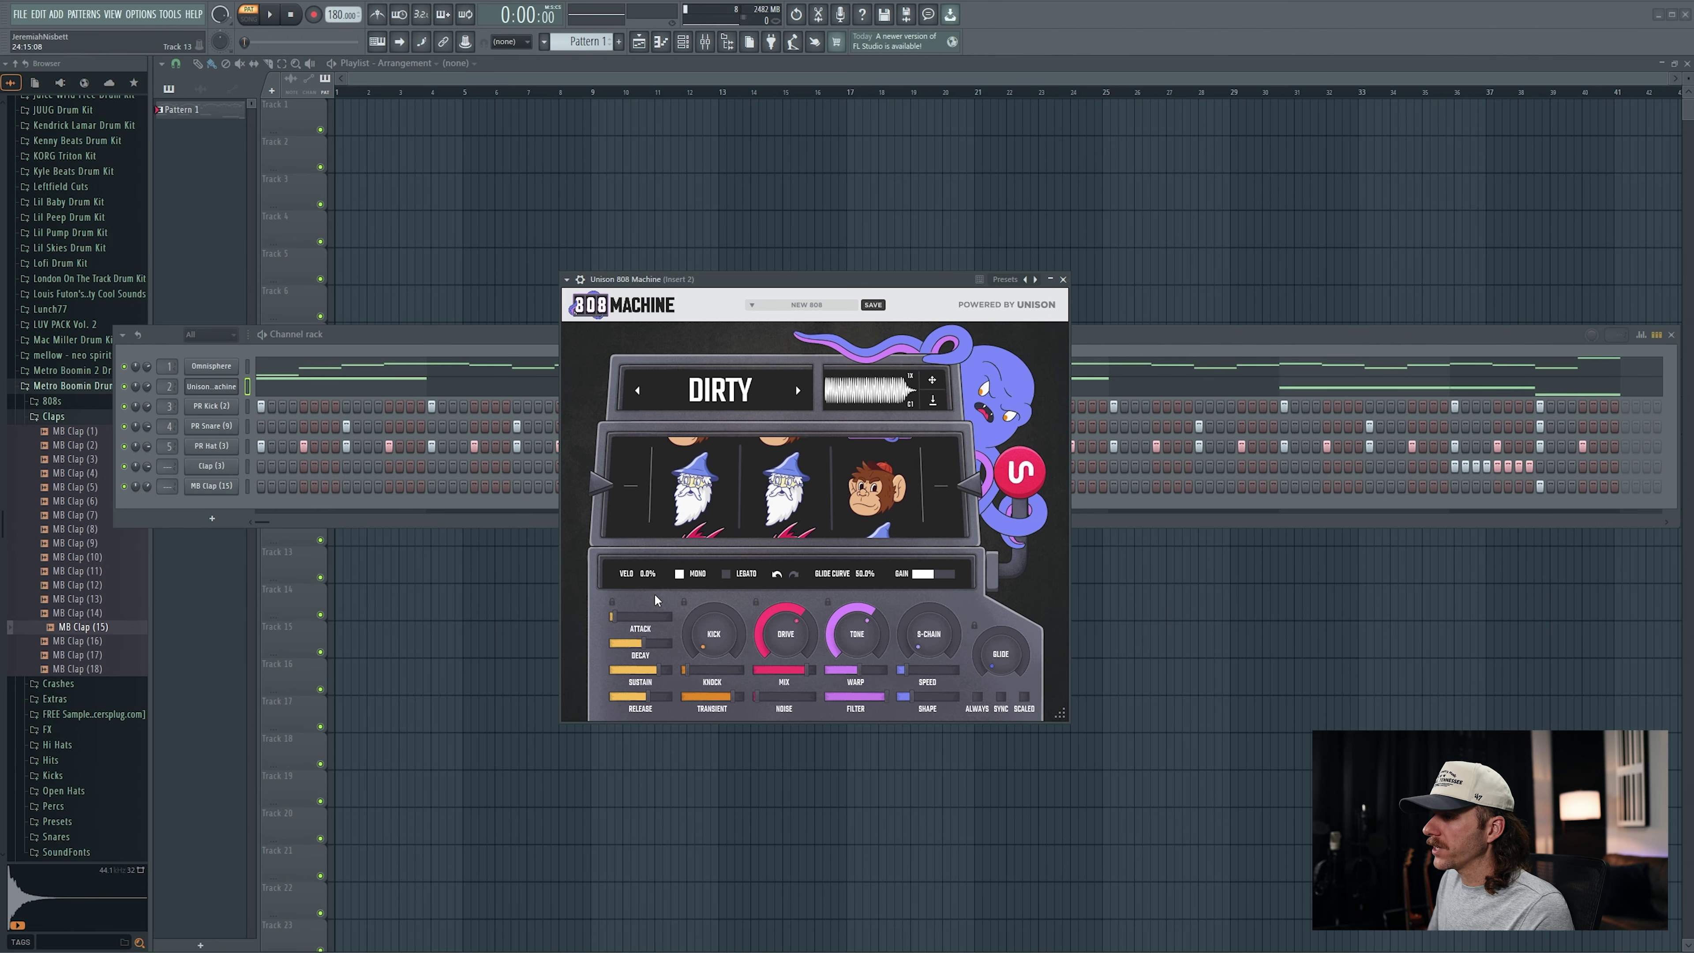
pyautogui.moveTo(704, 648)
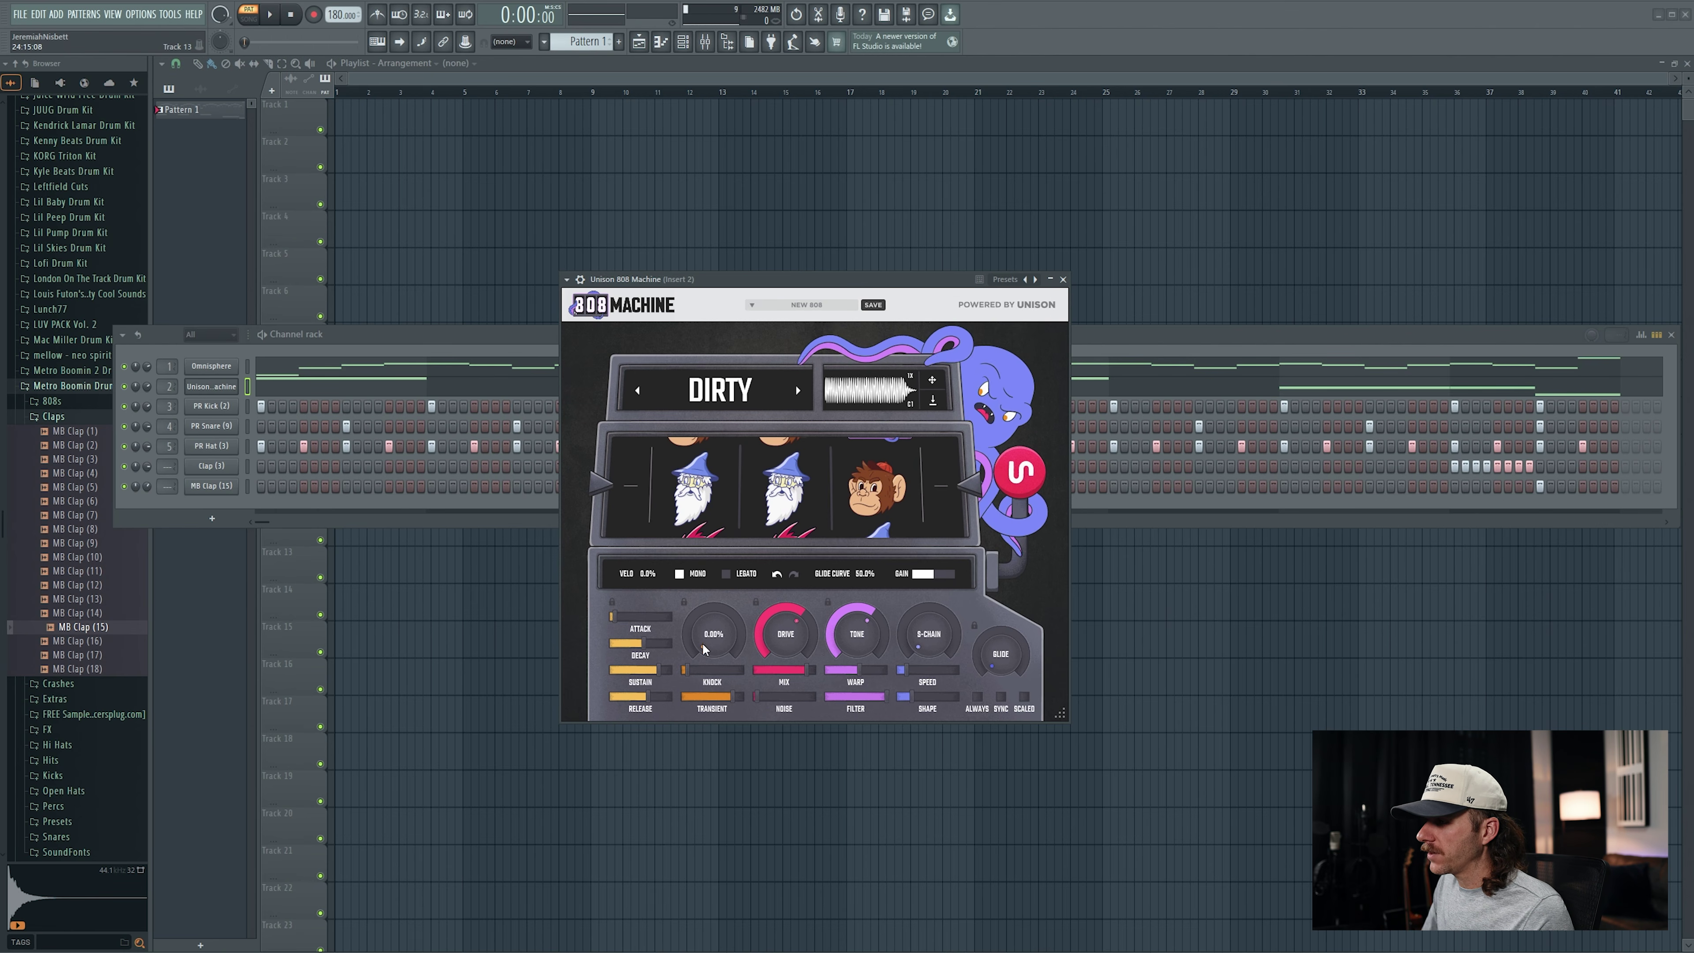